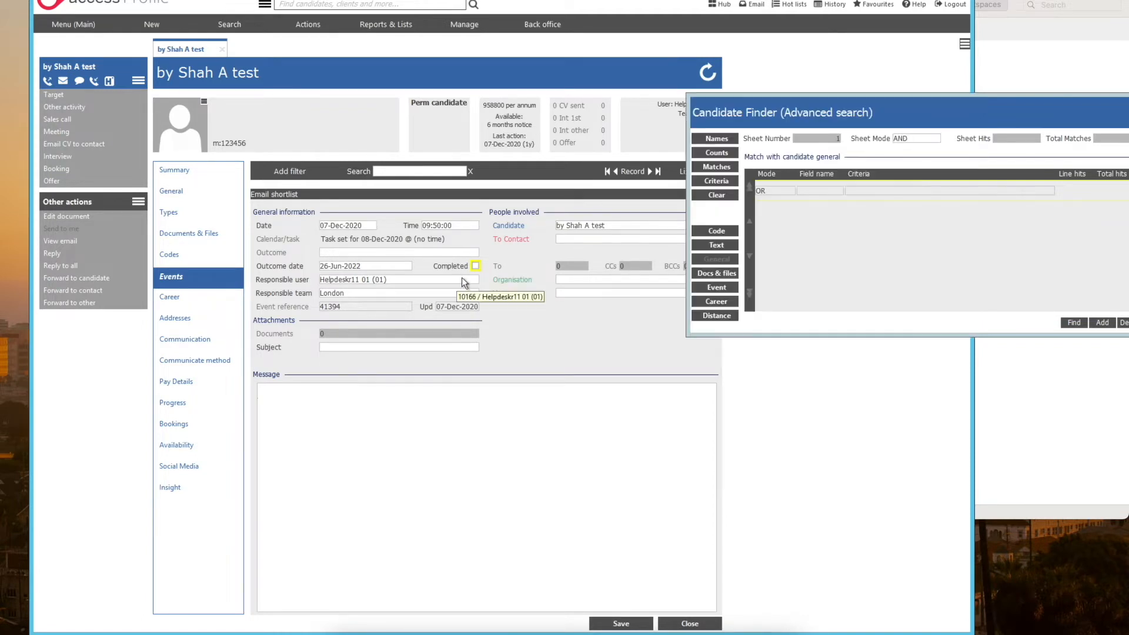
# Step: Mark the email shortlist event as completed and close the open Candidate Finder after deleting its blank criteria line
pyautogui.click(475, 266)
pyautogui.moveTo(1045, 125); pyautogui.dragTo(922, 124)
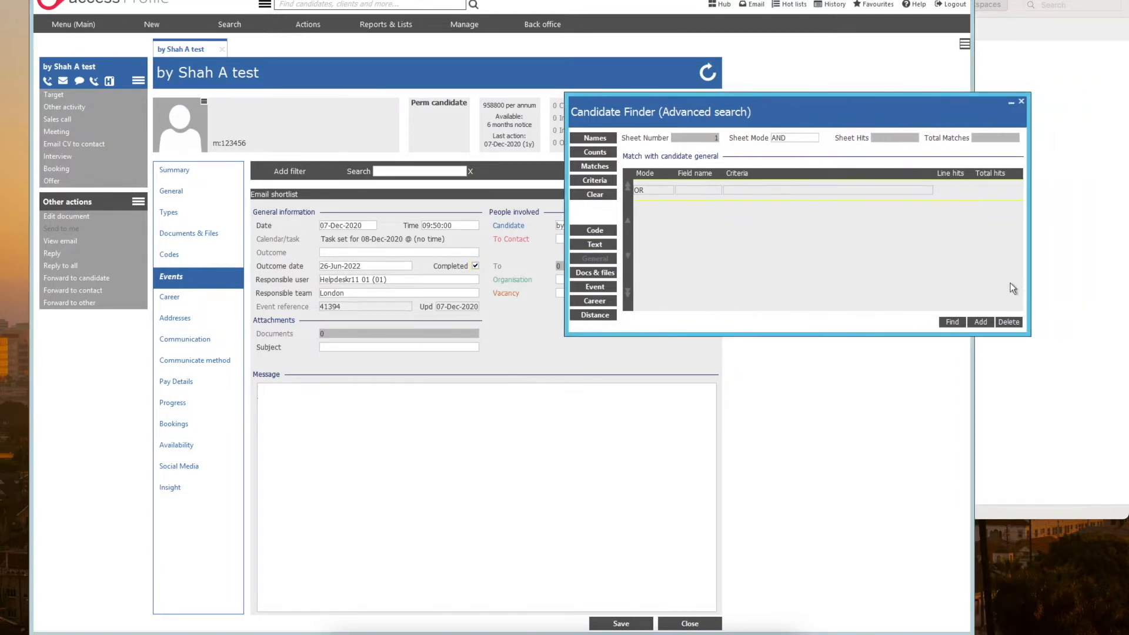
pyautogui.click(1009, 323)
pyautogui.click(1021, 101)
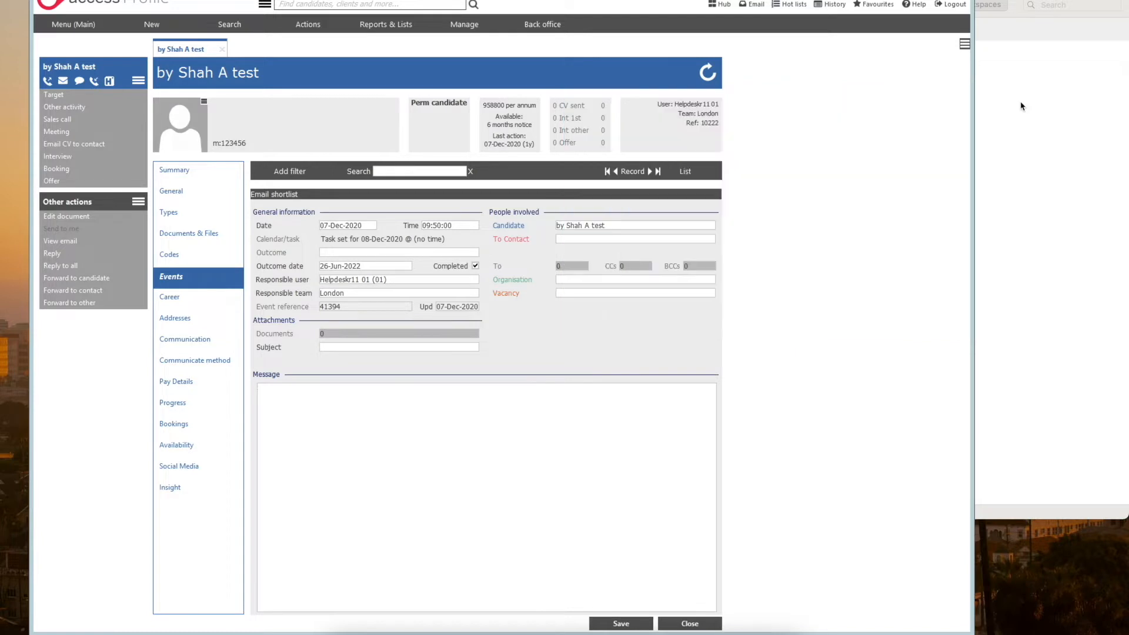
# Step: Open a new advanced candidate search and place its window over the candidate's event record
pyautogui.moveTo(216, 24)
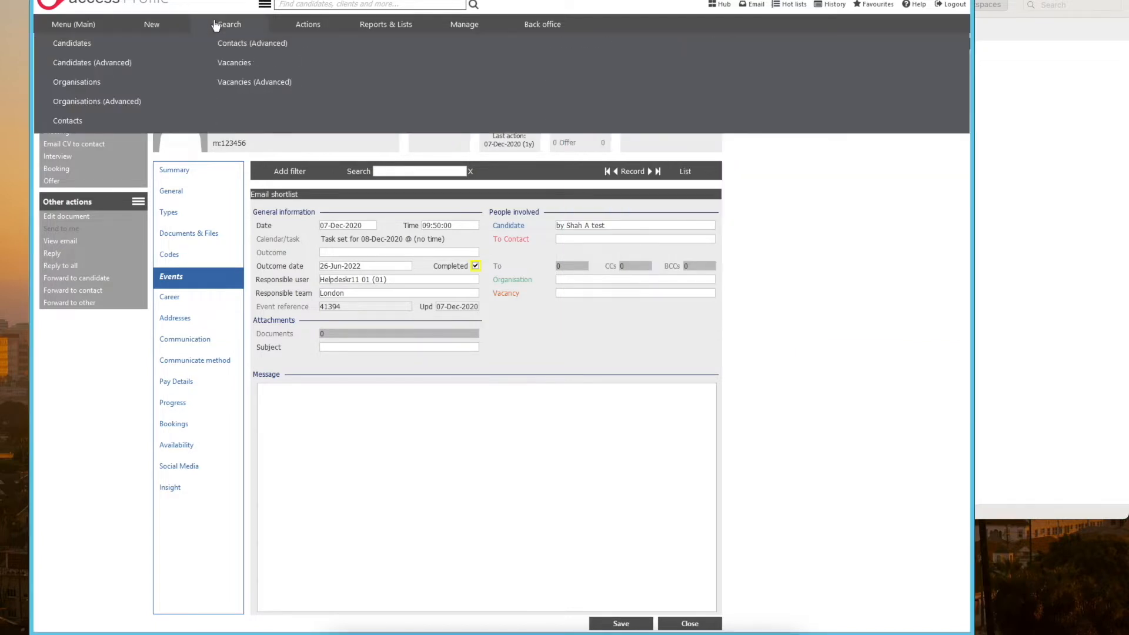
pyautogui.click(114, 62)
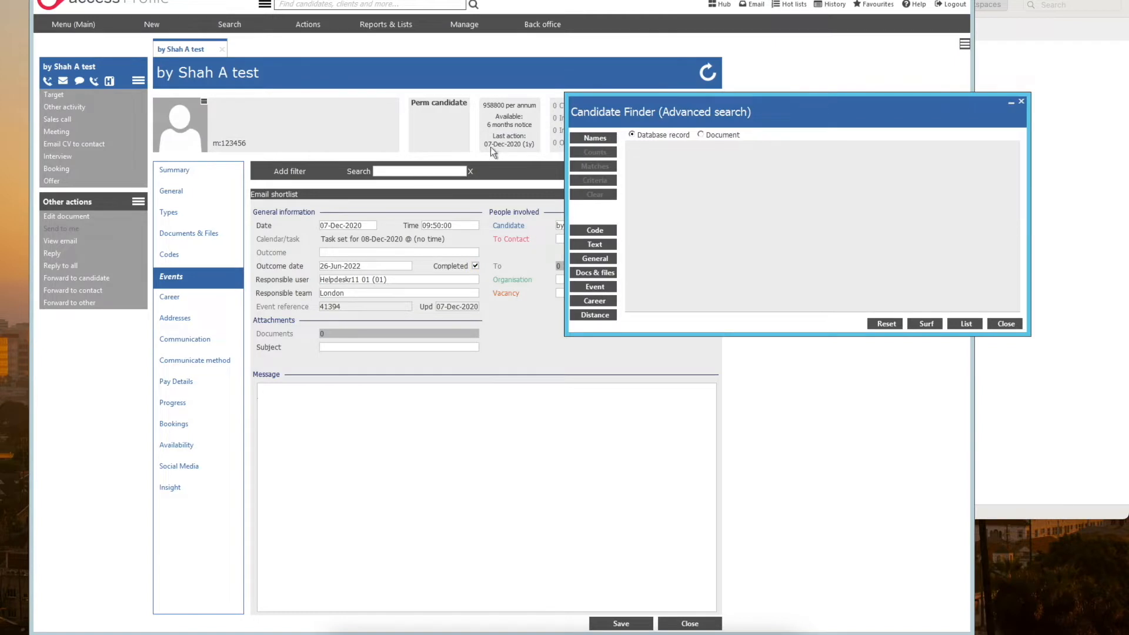
pyautogui.click(663, 114)
pyautogui.moveTo(662, 114); pyautogui.dragTo(851, 114)
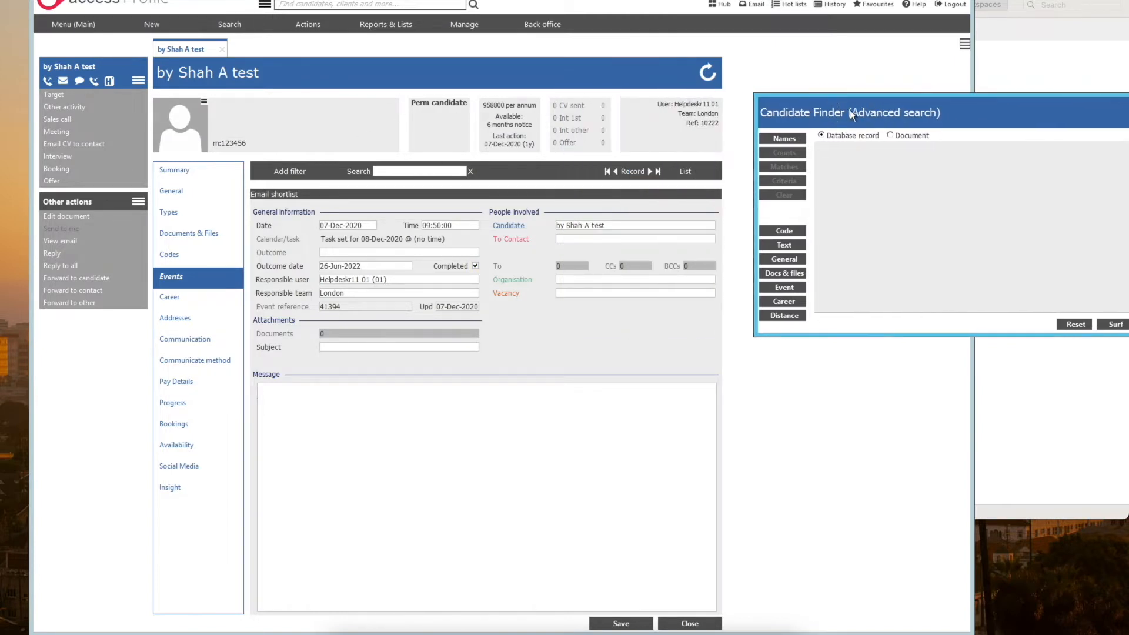
pyautogui.click(194, 278)
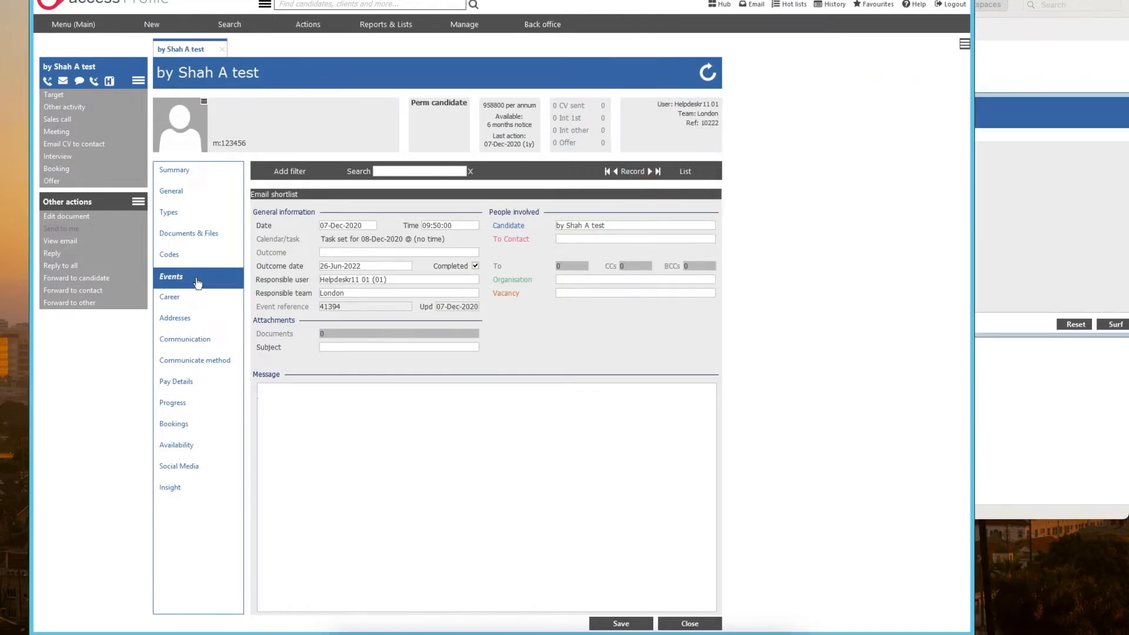
pyautogui.click(1033, 126)
pyautogui.moveTo(1034, 127); pyautogui.dragTo(776, 136)
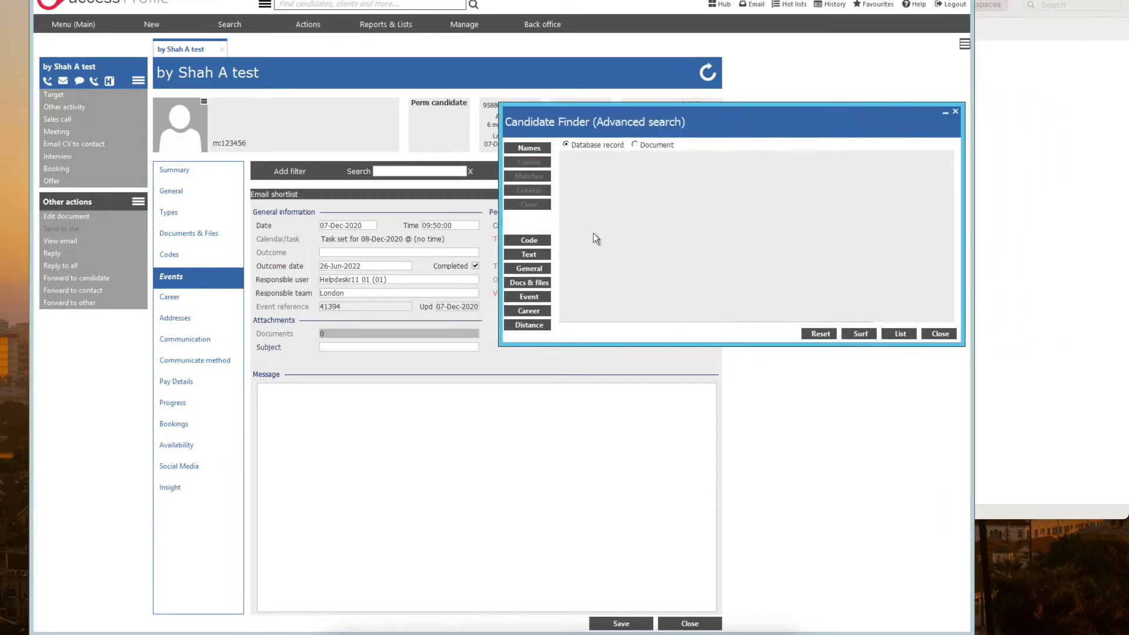
# Step: Start an event criteria sheet and choose the to-do completed field for its OR line
pyautogui.click(538, 300)
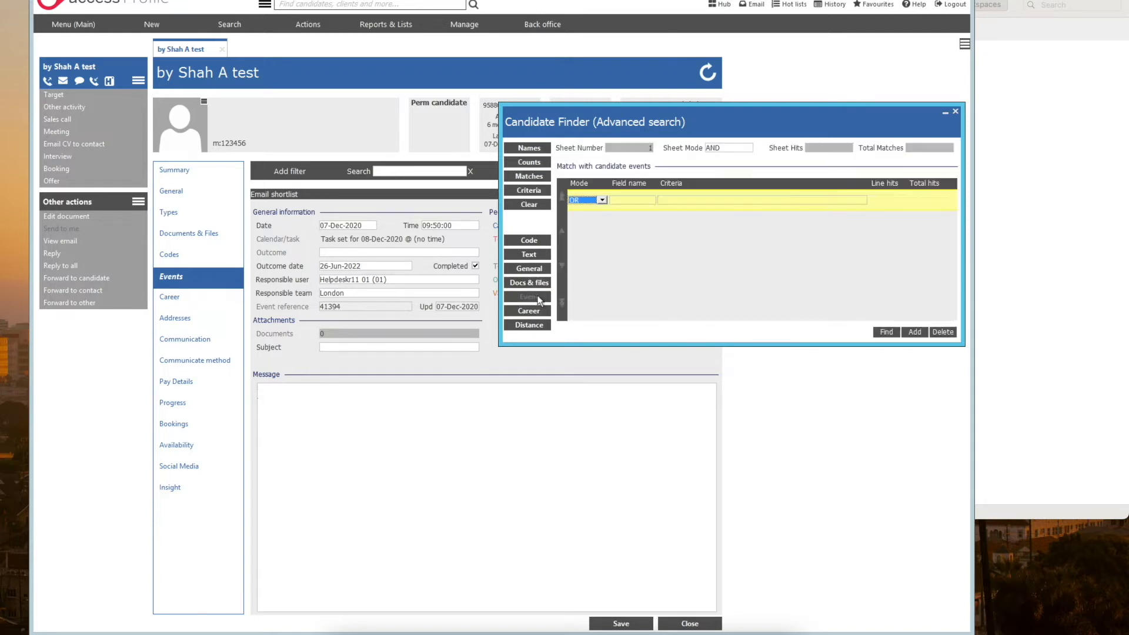
pyautogui.click(595, 201)
pyautogui.click(635, 201)
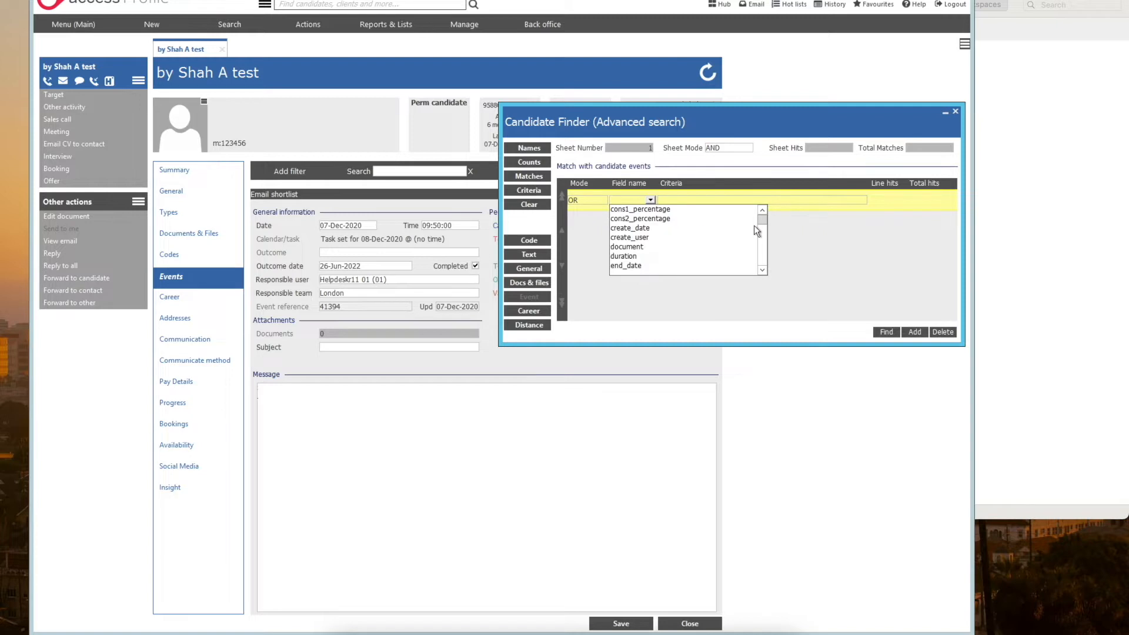
pyautogui.click(762, 271)
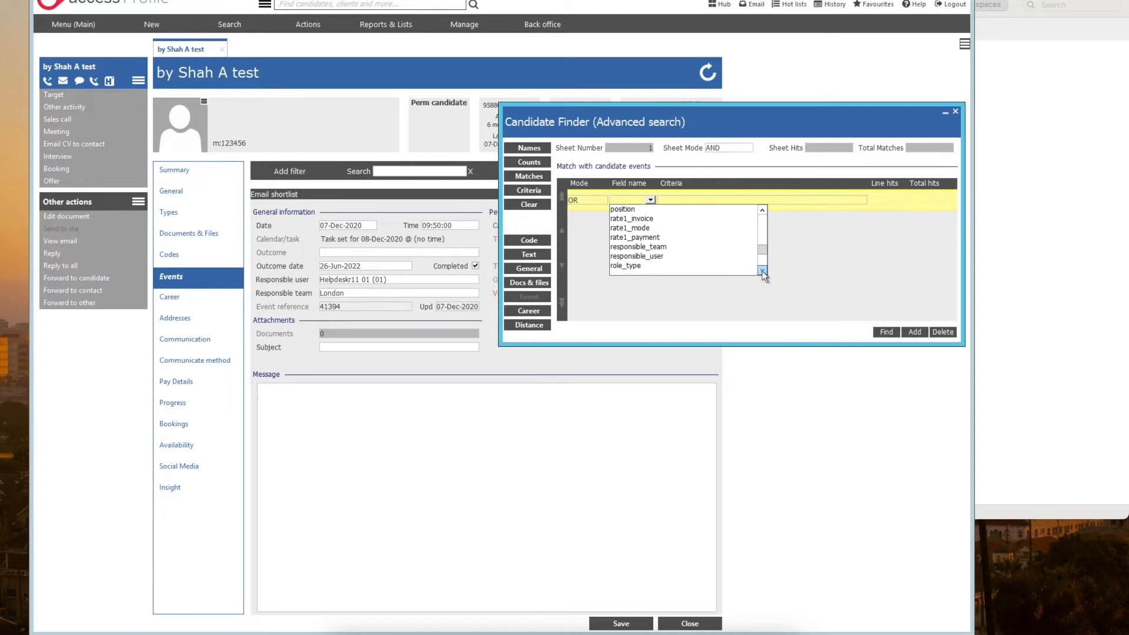
pyautogui.click(675, 256)
pyautogui.moveTo(694, 129); pyautogui.dragTo(710, 129)
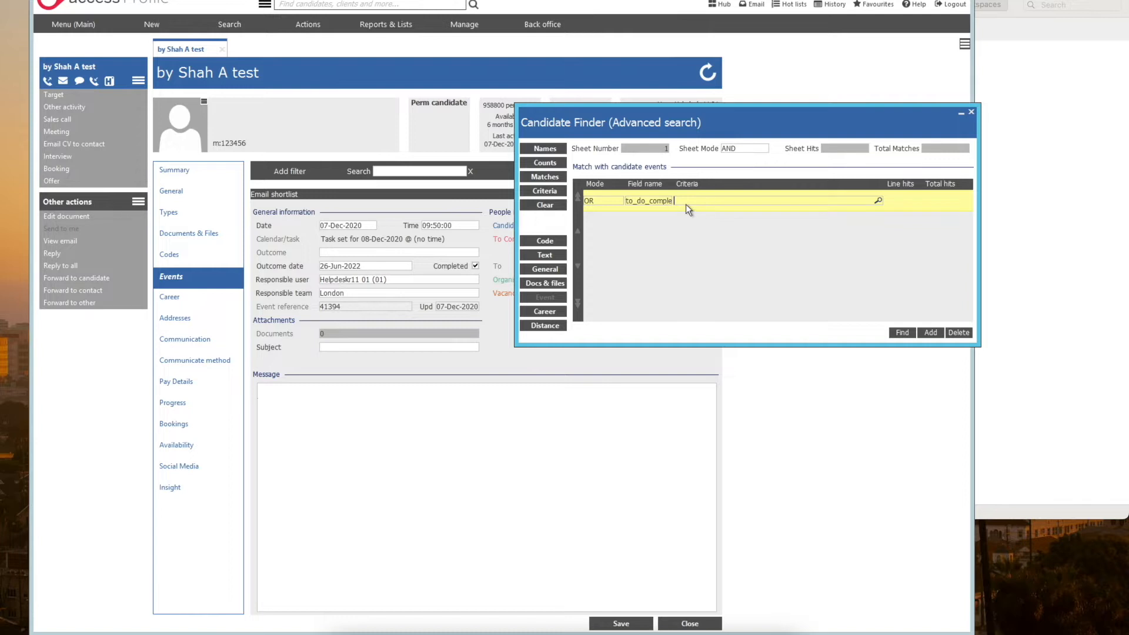
# Step: Try NULL and N as criteria for the to-do completed field, and delete that criteria line
pyautogui.press('Return')
pyautogui.press('BackSpace')
pyautogui.write('N')
pyautogui.write('ULL')
pyautogui.press('BackSpace')
pyautogui.press('BackSpace')
pyautogui.press('BackSpace')
pyautogui.click(959, 333)
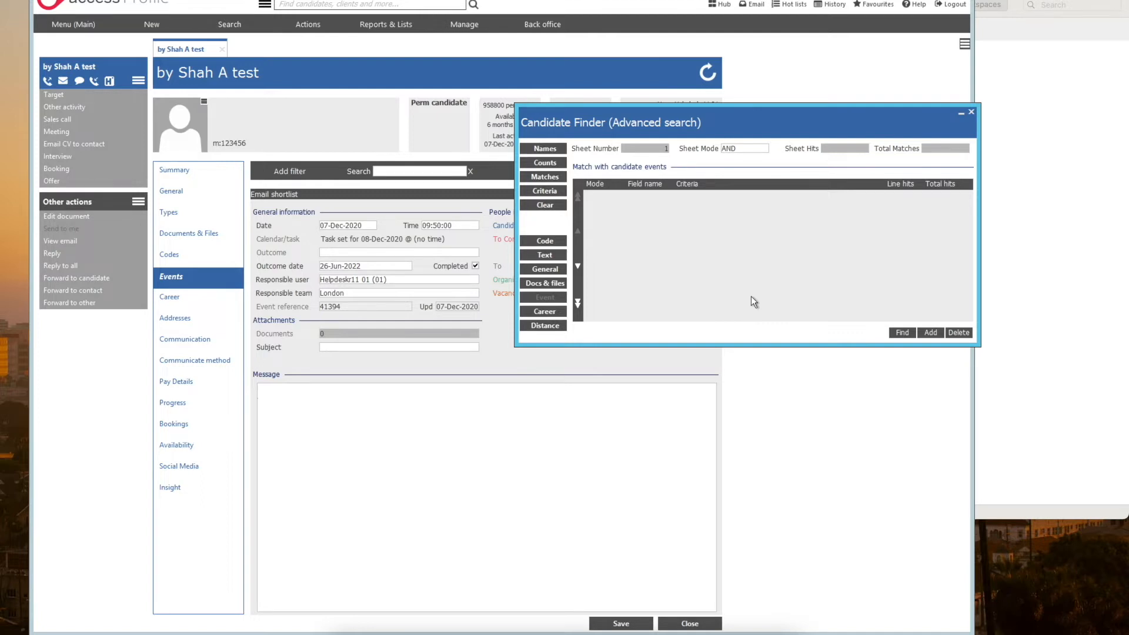
# Step: Start a general criteria sheet and choose the type field for its OR line
pyautogui.click(561, 272)
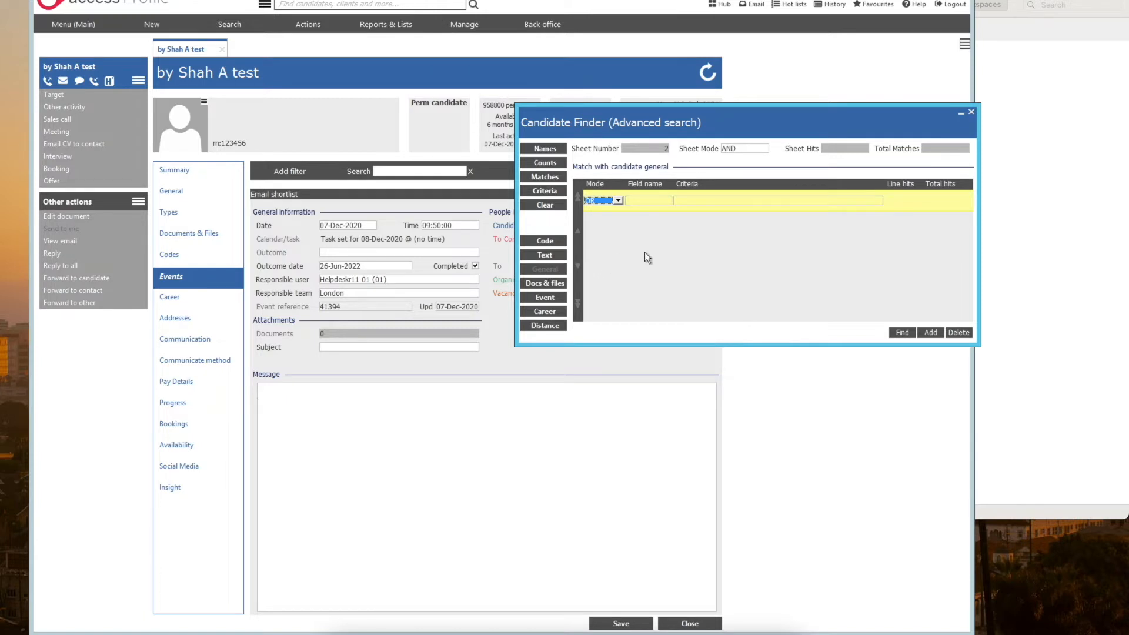
pyautogui.click(647, 203)
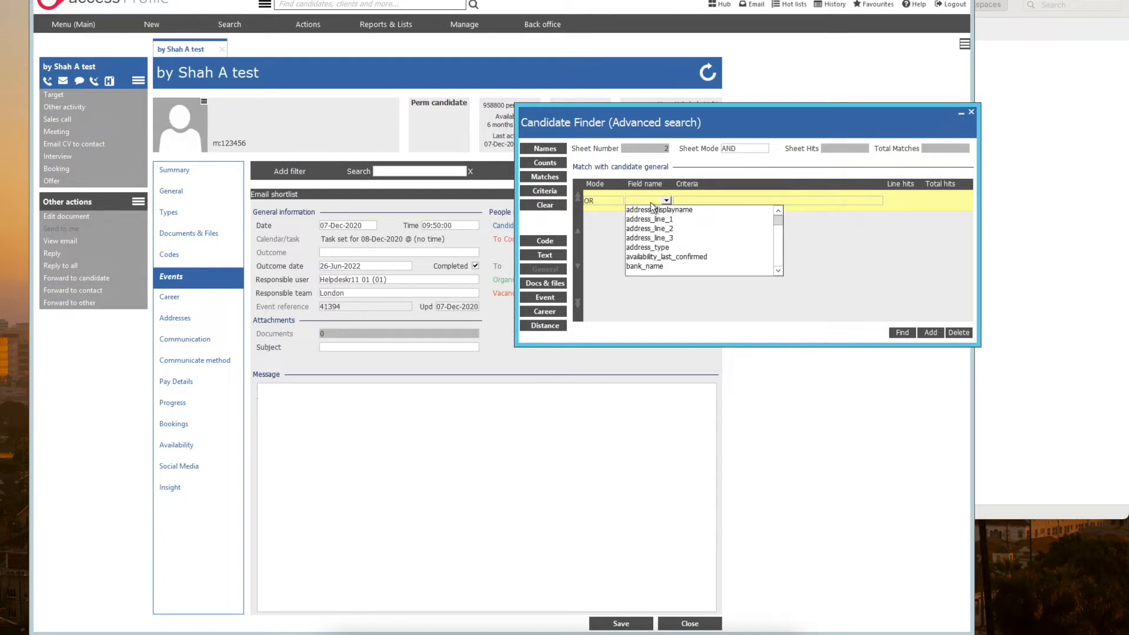
pyautogui.press('t')
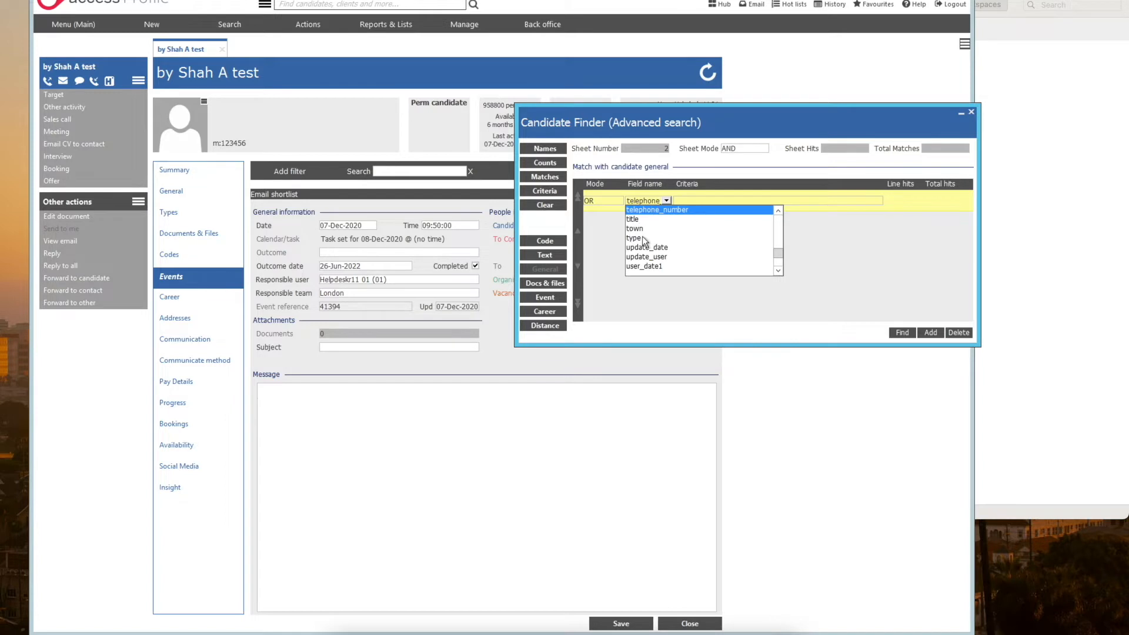
pyautogui.click(635, 238)
pyautogui.click(686, 203)
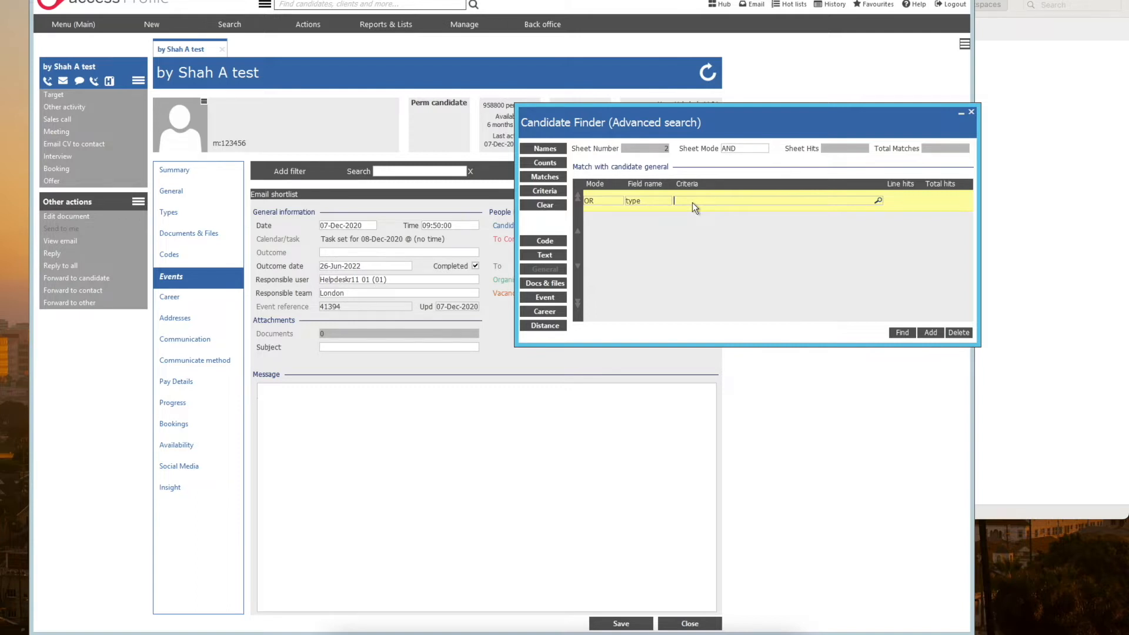
# Step: Build the type criteria as "is one of" Temp candidate (A) and Perm candidate (C) with the Data Criteria Wizard
pyautogui.click(563, 195)
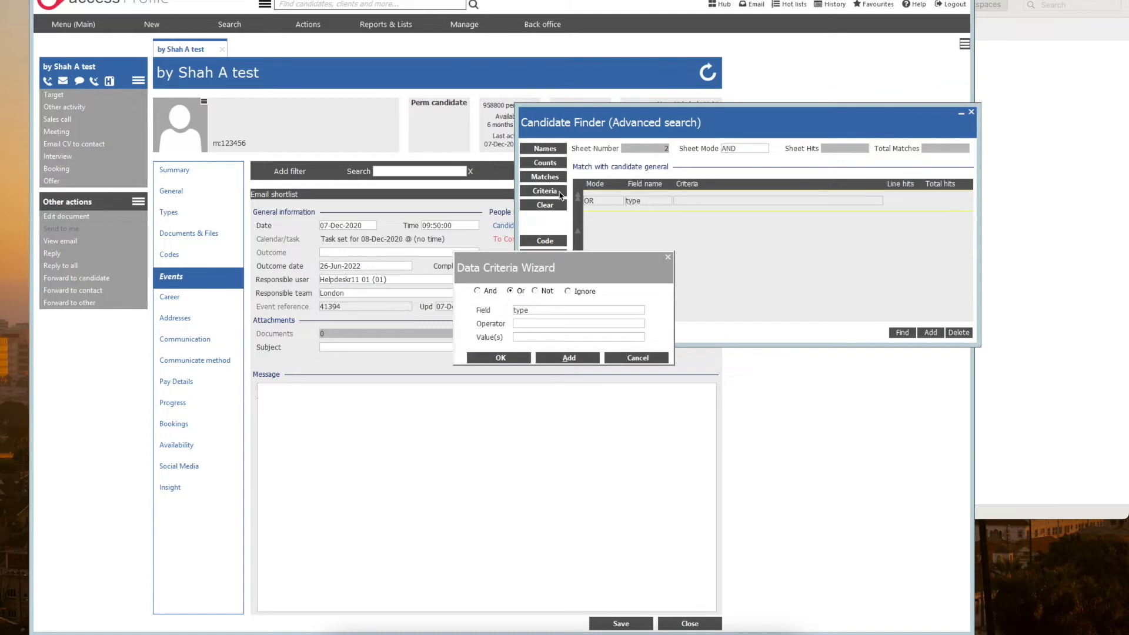
pyautogui.click(550, 325)
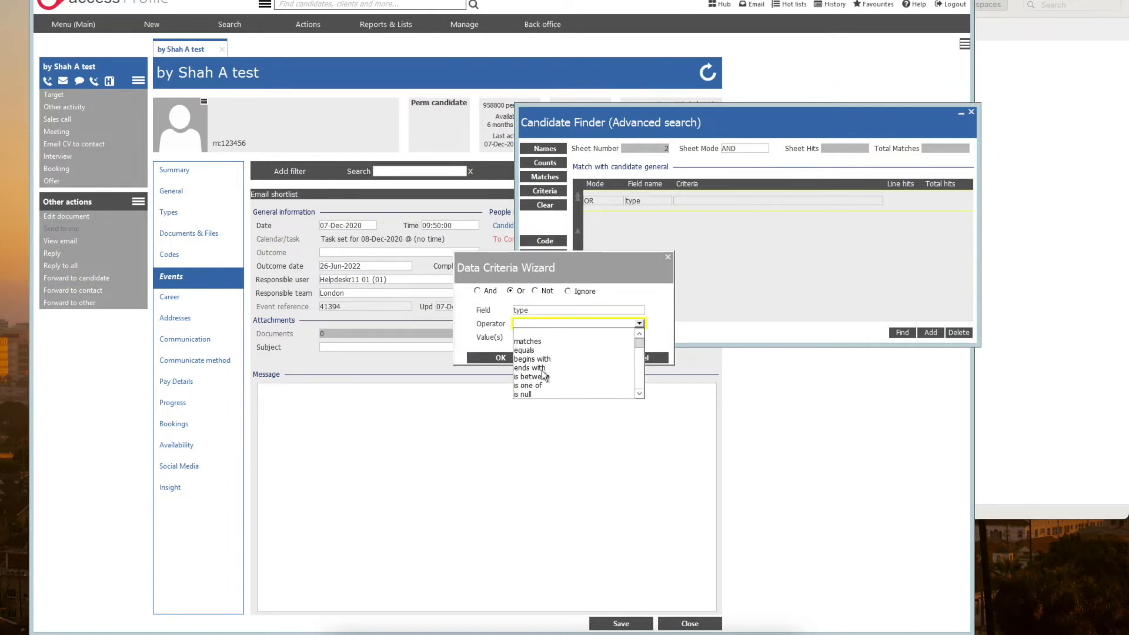
pyautogui.click(539, 386)
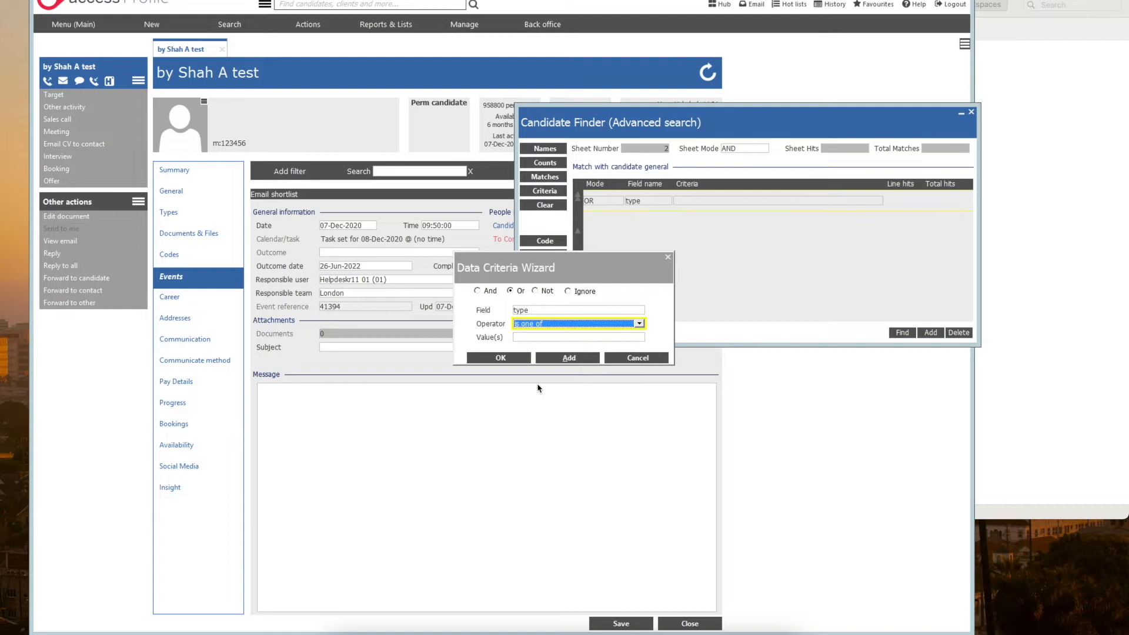
pyautogui.click(556, 337)
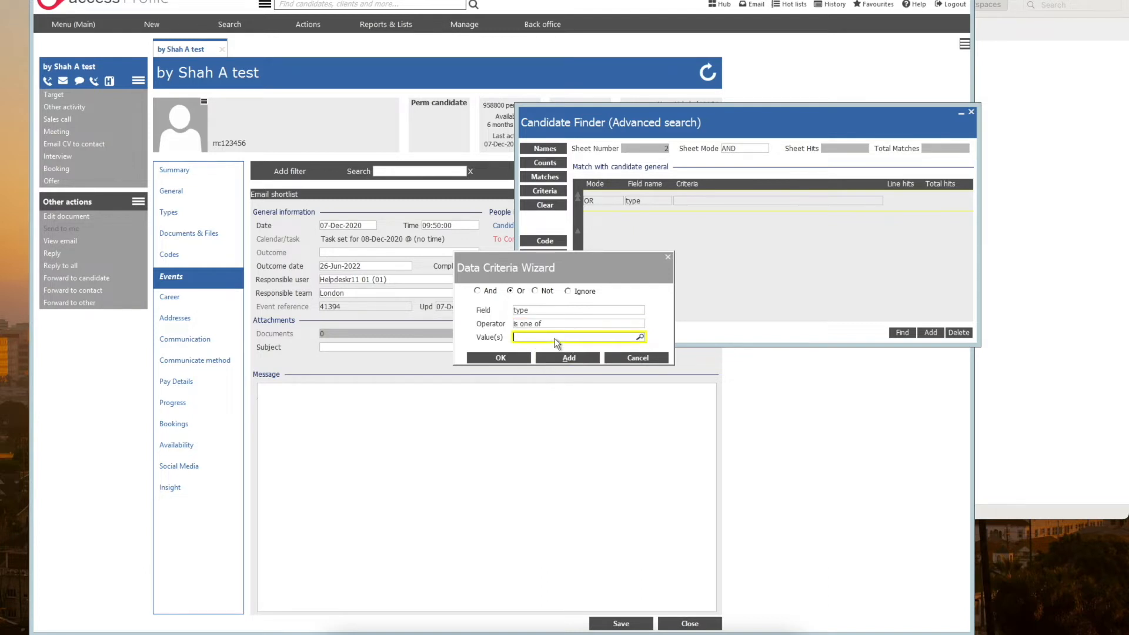
pyautogui.click(640, 337)
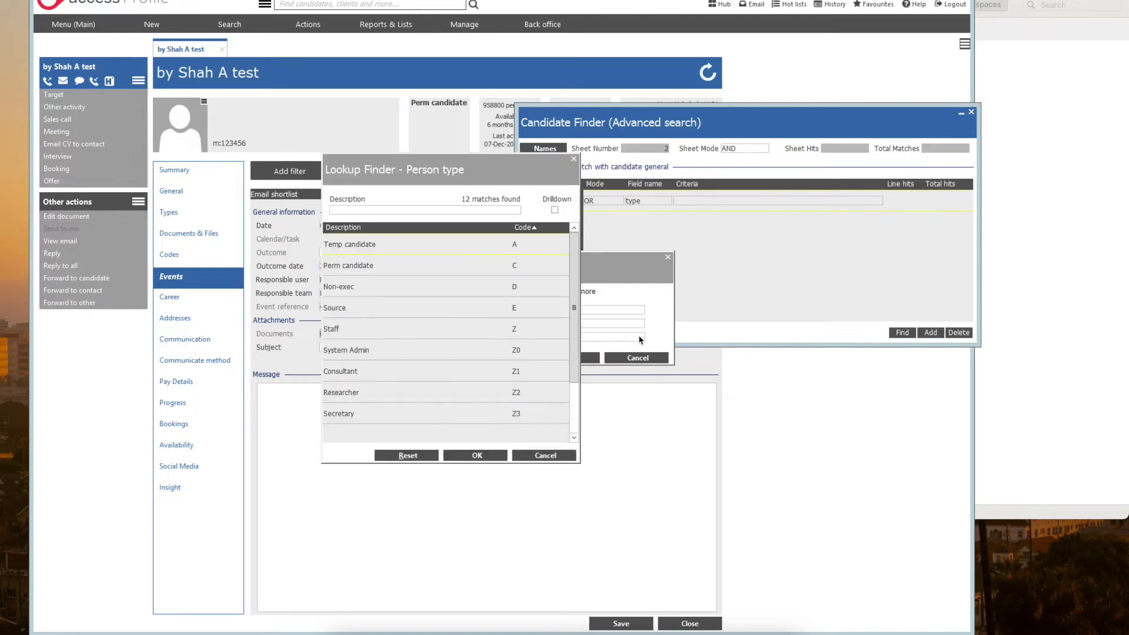
pyautogui.click(416, 247)
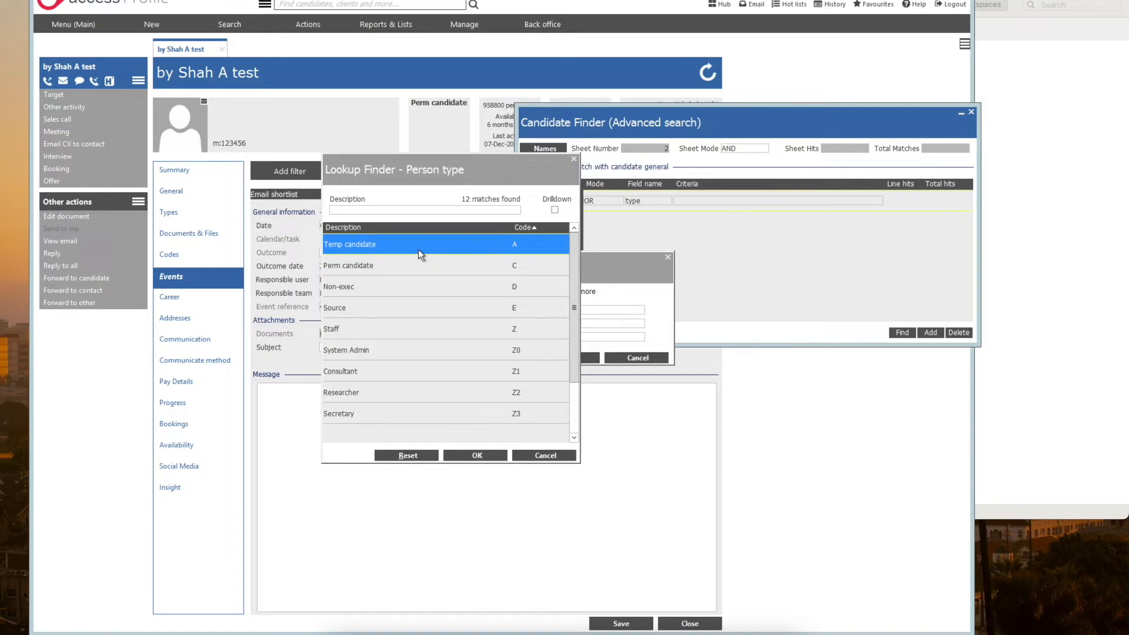
pyautogui.keyDown('ctrl'); pyautogui.click(404, 266); pyautogui.keyUp('ctrl')
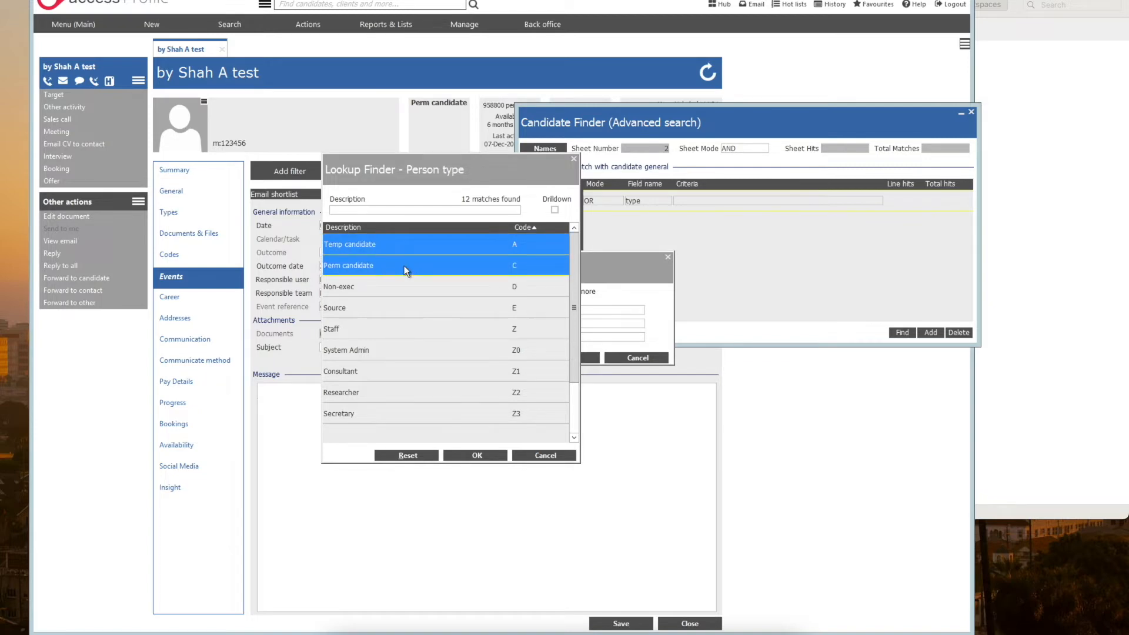
pyautogui.click(477, 455)
pyautogui.click(517, 361)
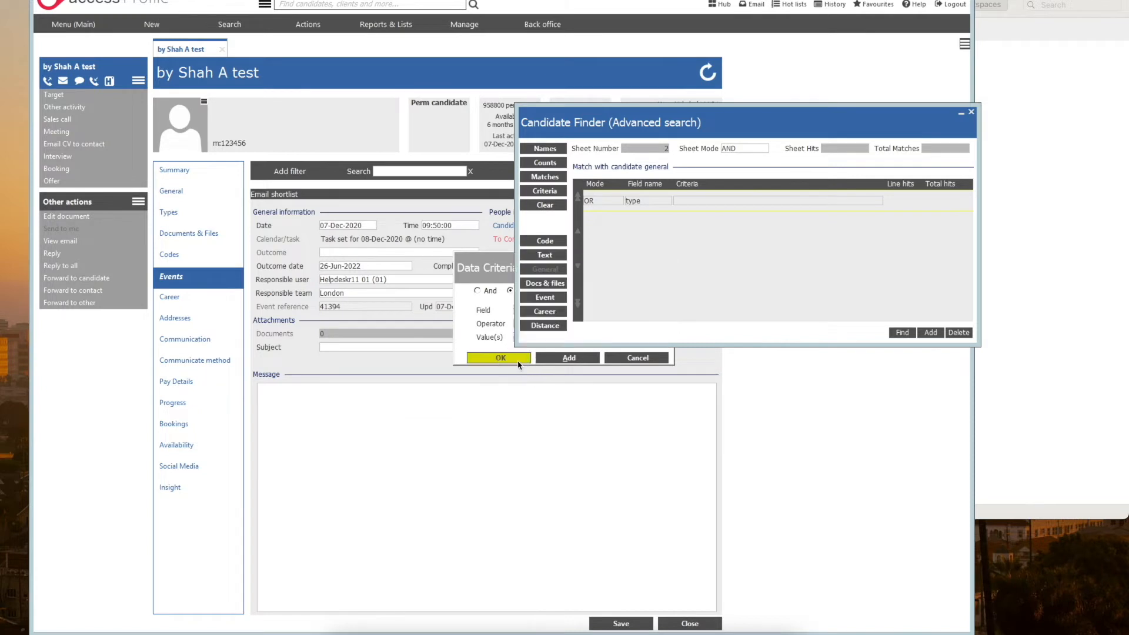
pyautogui.moveTo(748, 201); pyautogui.dragTo(713, 204)
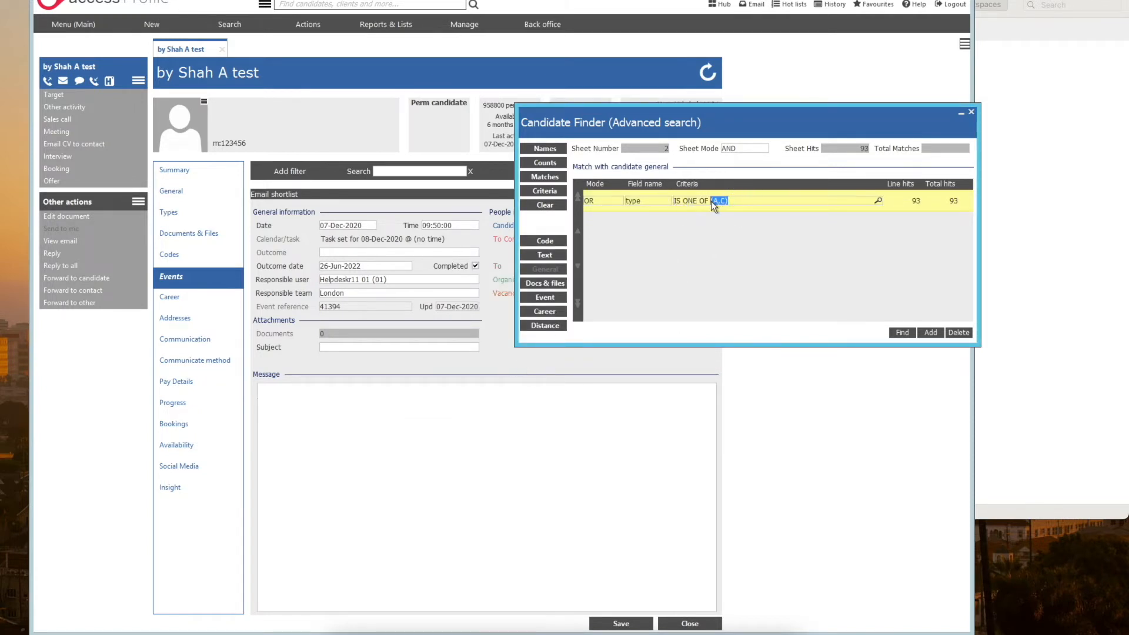
pyautogui.click(828, 202)
# Step: Add a second general criteria line in AND mode using the required income field
pyautogui.click(932, 333)
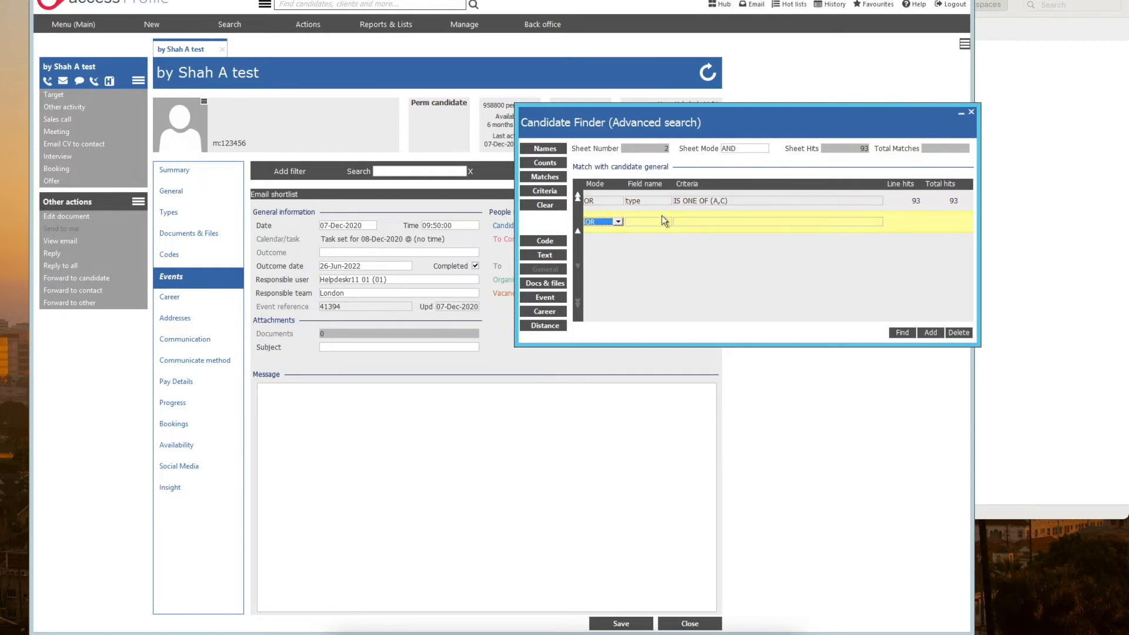
pyautogui.click(610, 223)
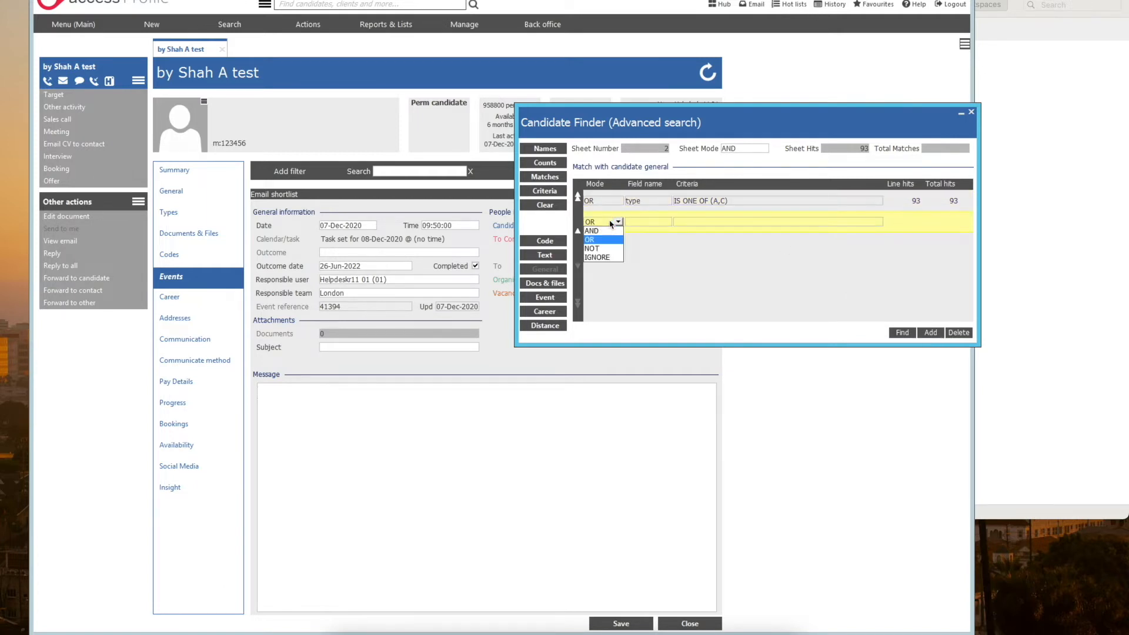
pyautogui.click(605, 231)
pyautogui.click(643, 223)
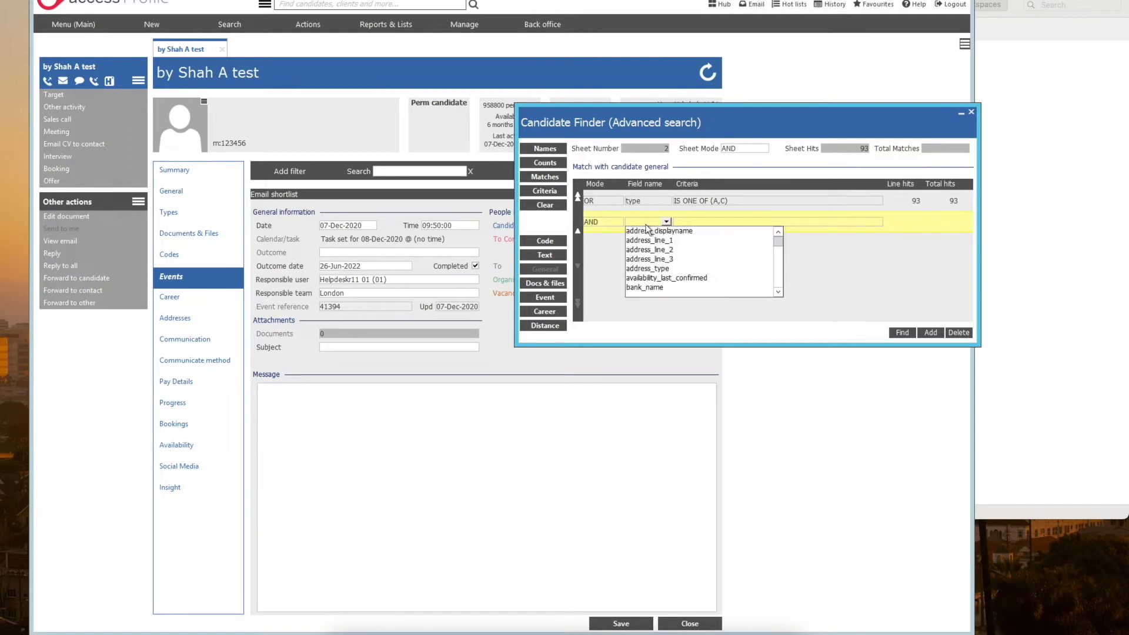
pyautogui.click(779, 291)
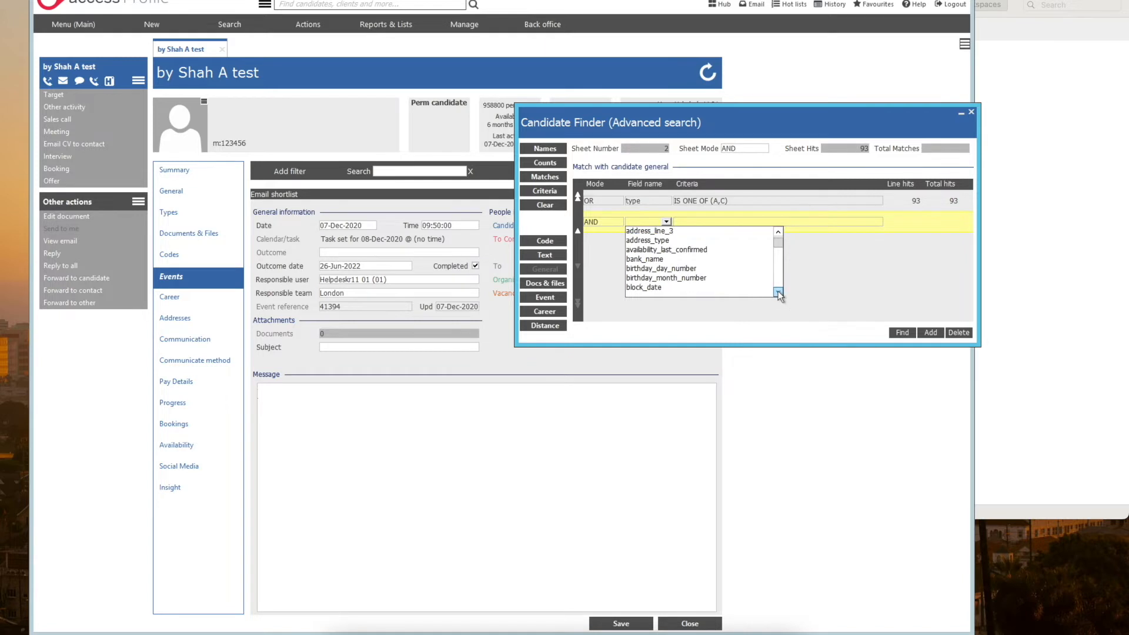
pyautogui.click(779, 292)
pyautogui.click(778, 292)
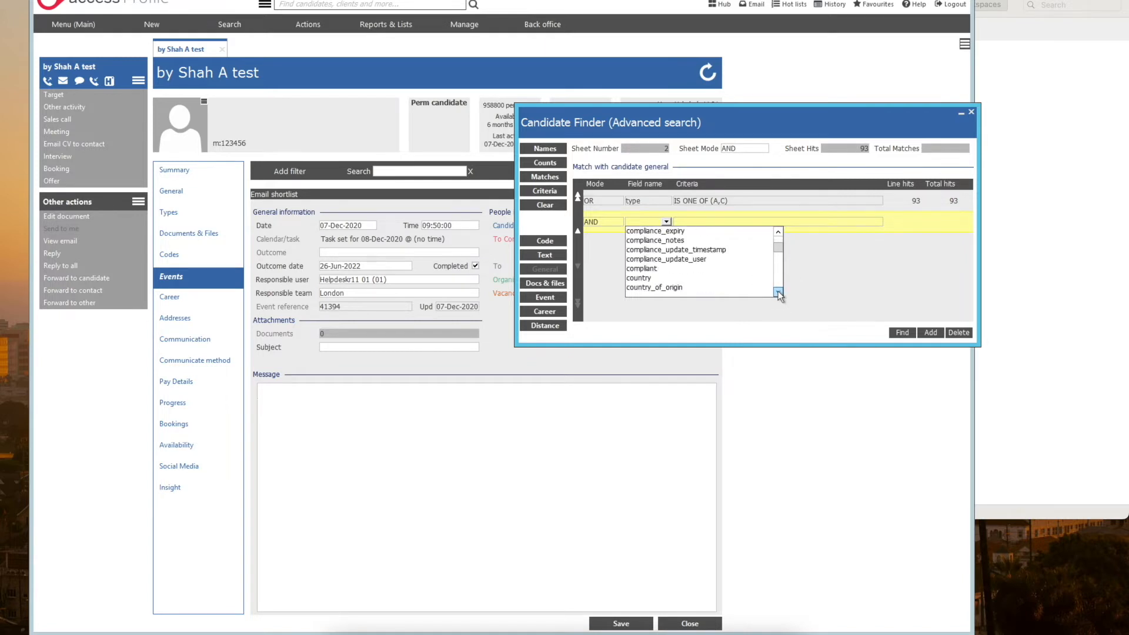
pyautogui.click(778, 292)
pyautogui.click(778, 292)
pyautogui.click(697, 268)
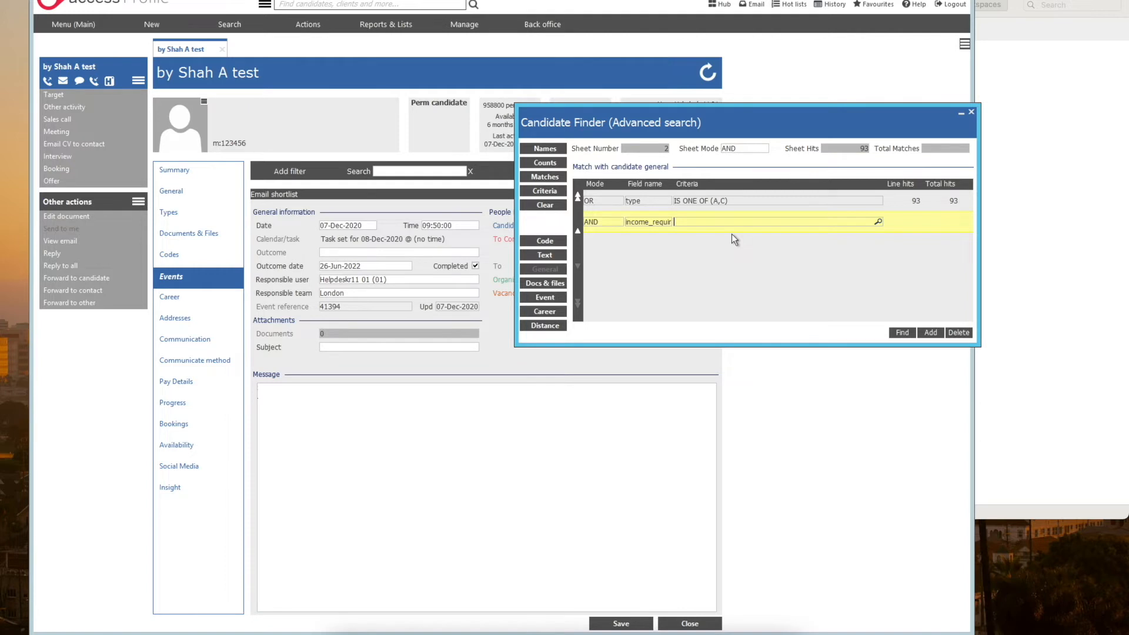
# Step: Set the required income criteria to >40000 and run the line
pyautogui.write('>')
pyautogui.write('40000')
pyautogui.press('Return')
pyautogui.doubleClick(685, 224)
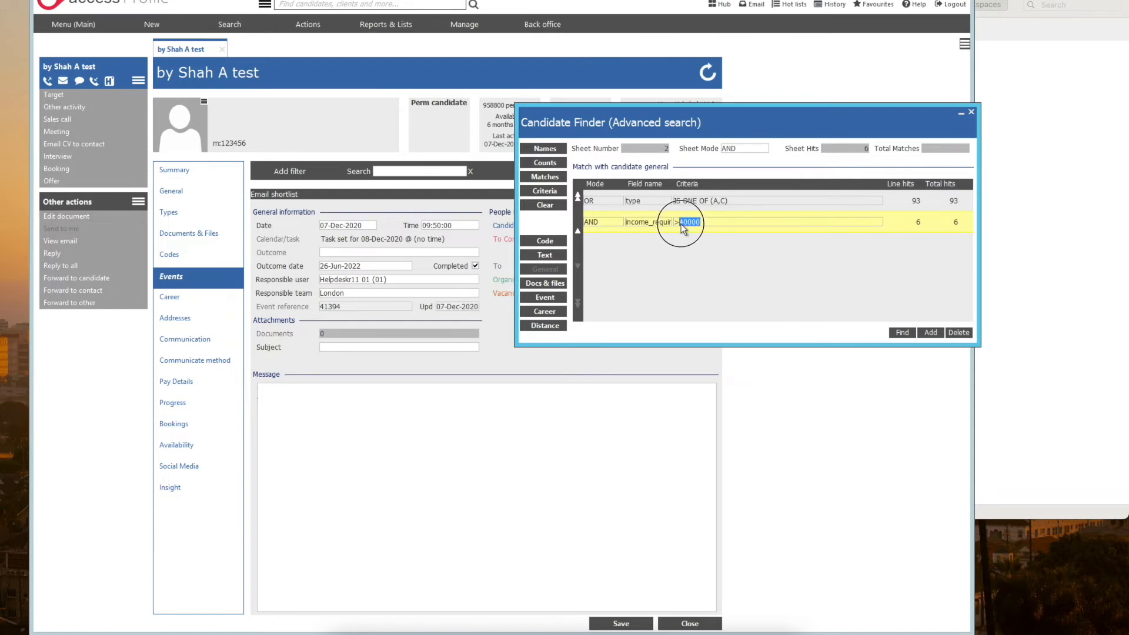
# Step: List the names of the matching candidates and view the first candidate's Types details
pyautogui.click(559, 150)
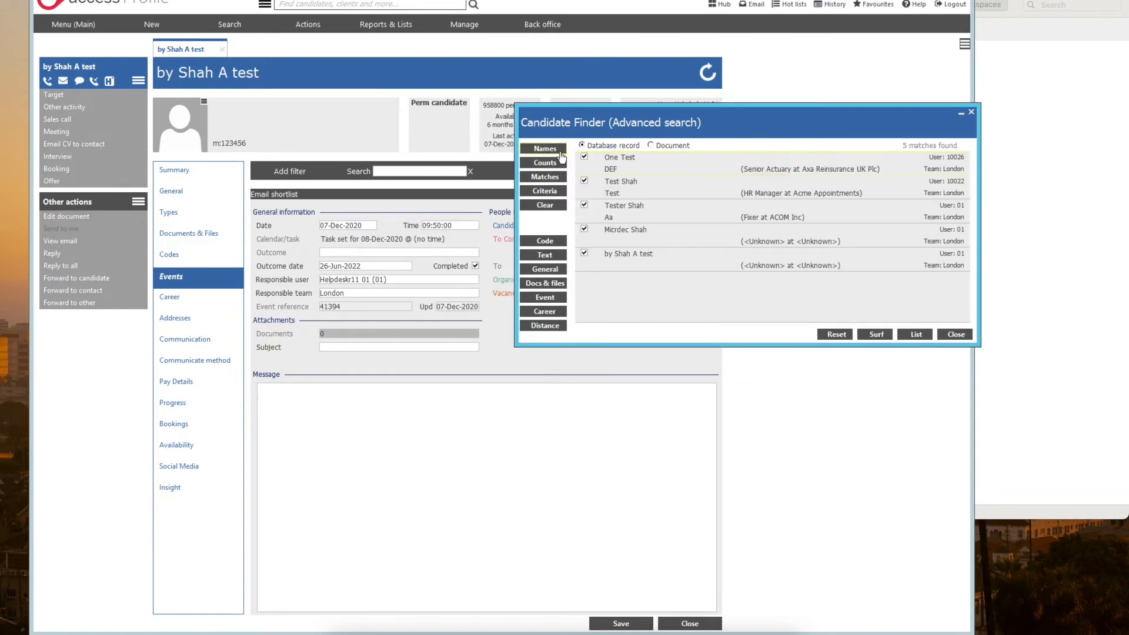
pyautogui.click(617, 164)
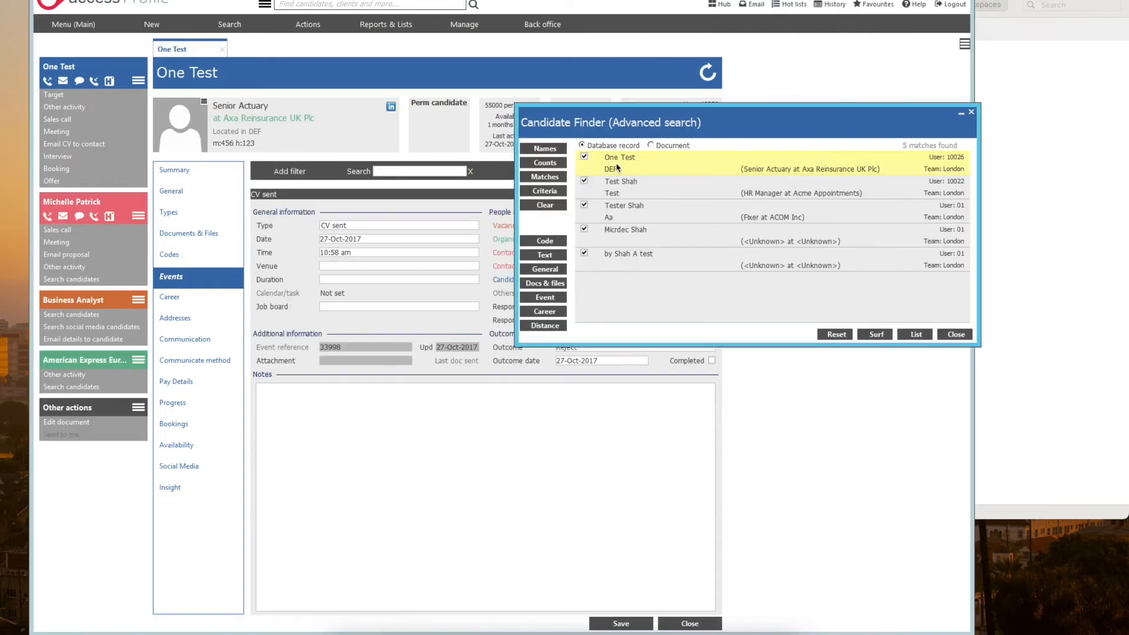
pyautogui.click(189, 214)
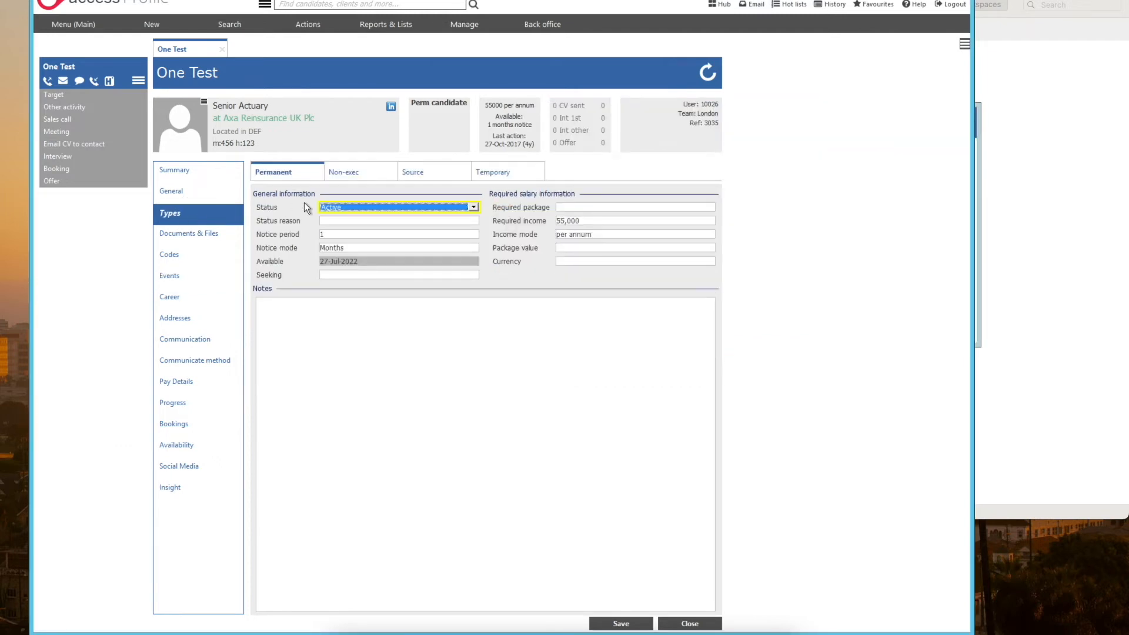
# Step: Open the third matching candidate's record, move the finder aside and check the required income under permanent details
pyautogui.click(574, 220)
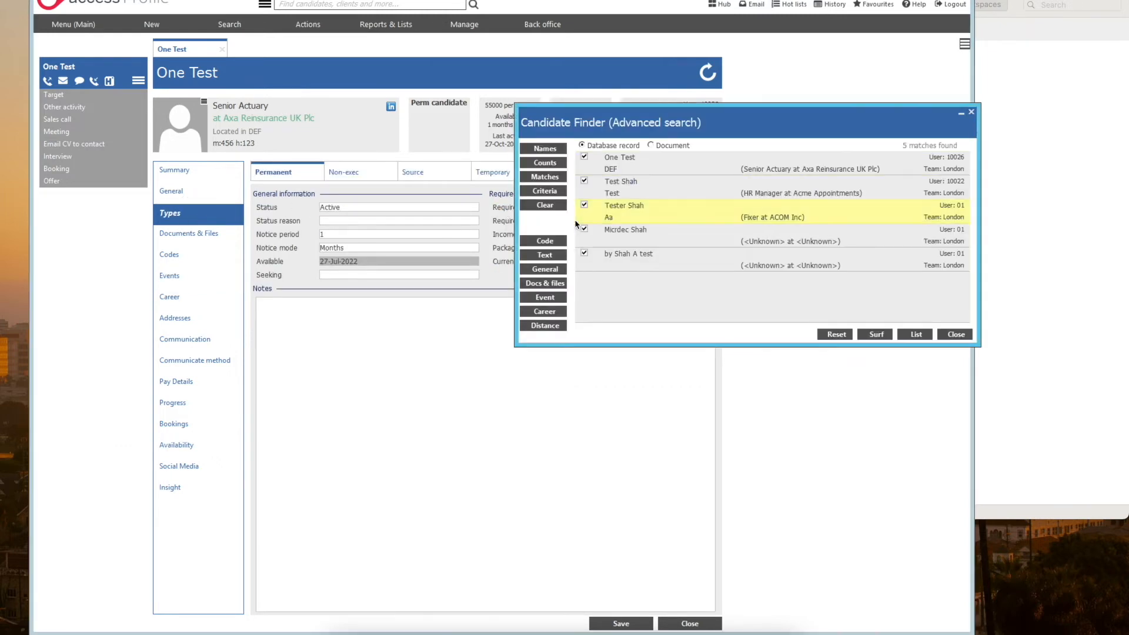
pyautogui.moveTo(649, 137); pyautogui.dragTo(828, 139)
pyautogui.click(571, 218)
pyautogui.moveTo(601, 222); pyautogui.dragTo(558, 223)
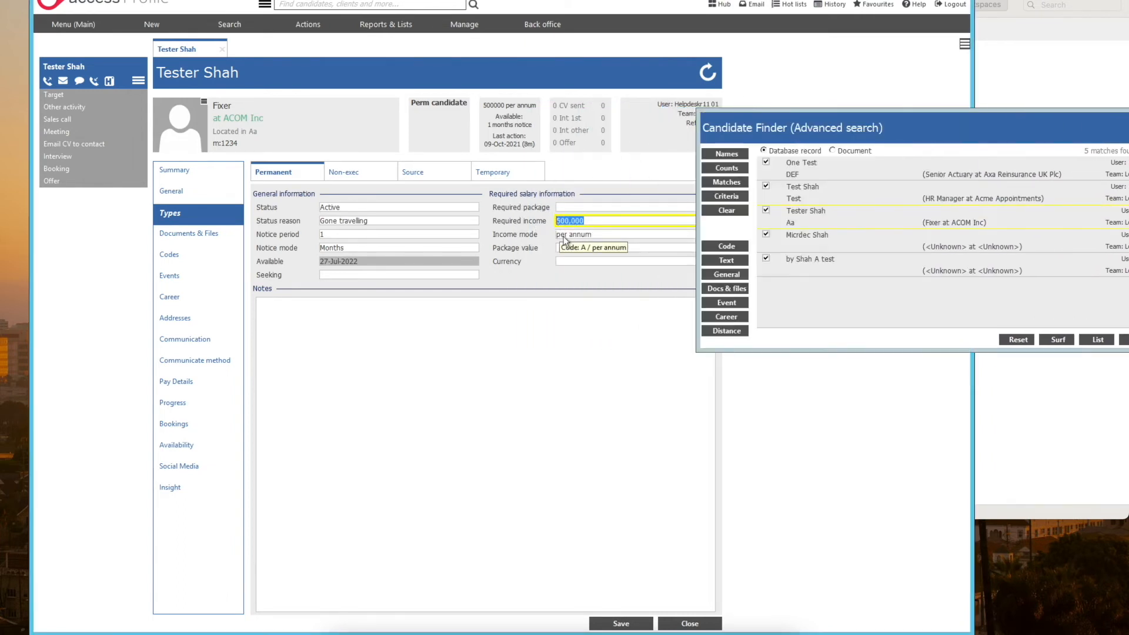
# Step: Open the first matching candidate's record and bring up the finder's general criteria lines again
pyautogui.click(810, 175)
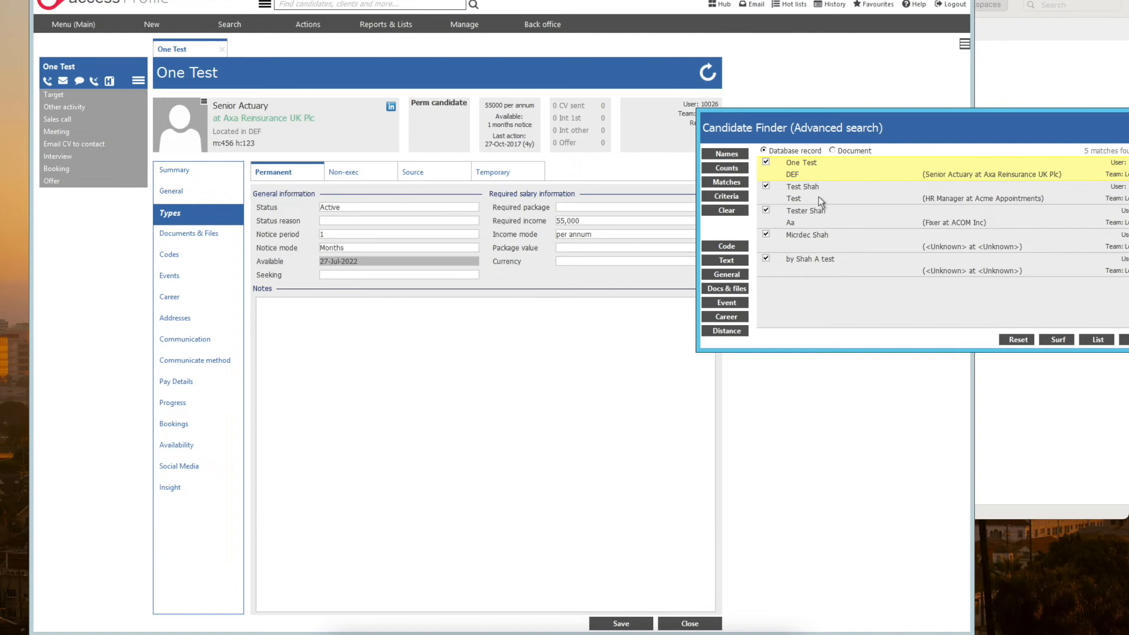
pyautogui.click(743, 273)
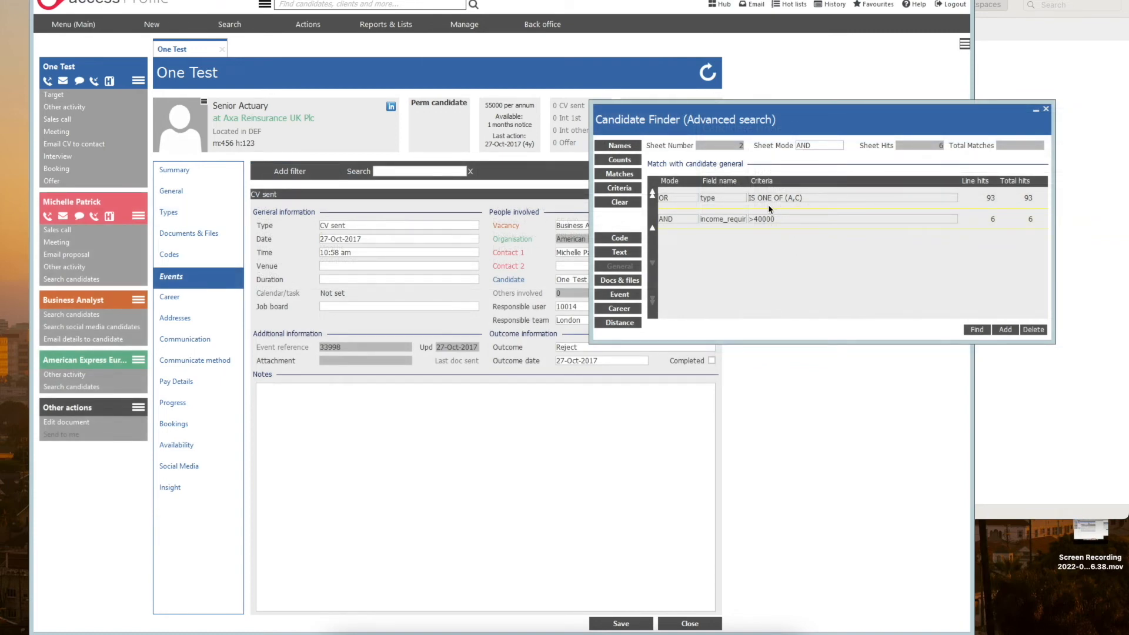
# Step: Look up the codes for Temp candidate and Perm candidate behind the type criteria, and review the required income line
pyautogui.click(782, 199)
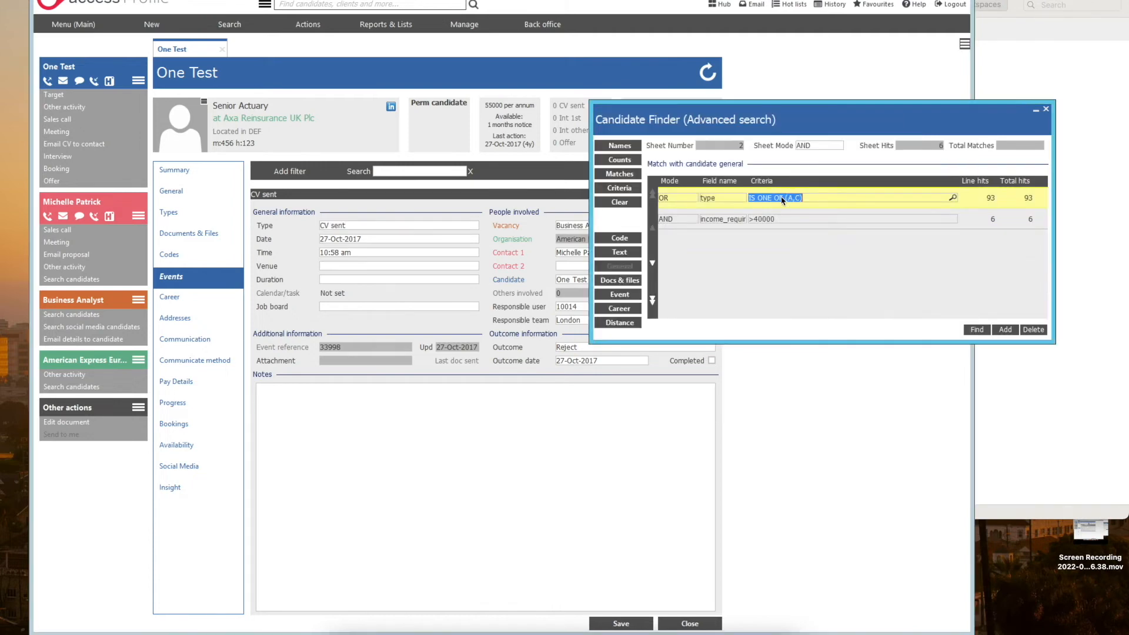
pyautogui.doubleClick(782, 198)
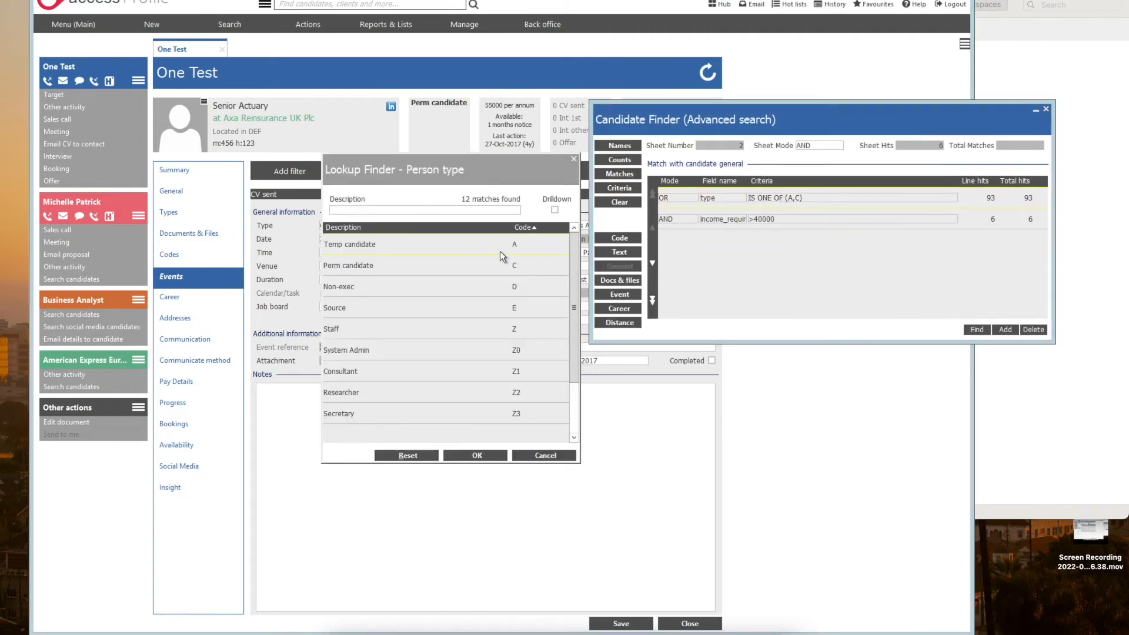
pyautogui.click(472, 247)
pyautogui.click(460, 273)
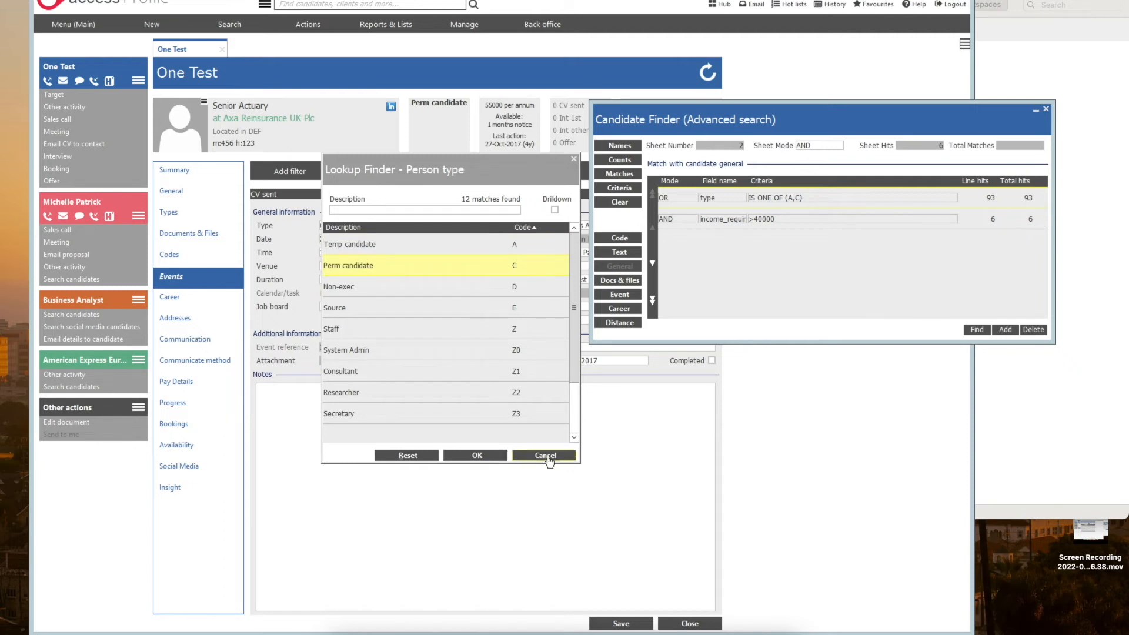
pyautogui.click(546, 457)
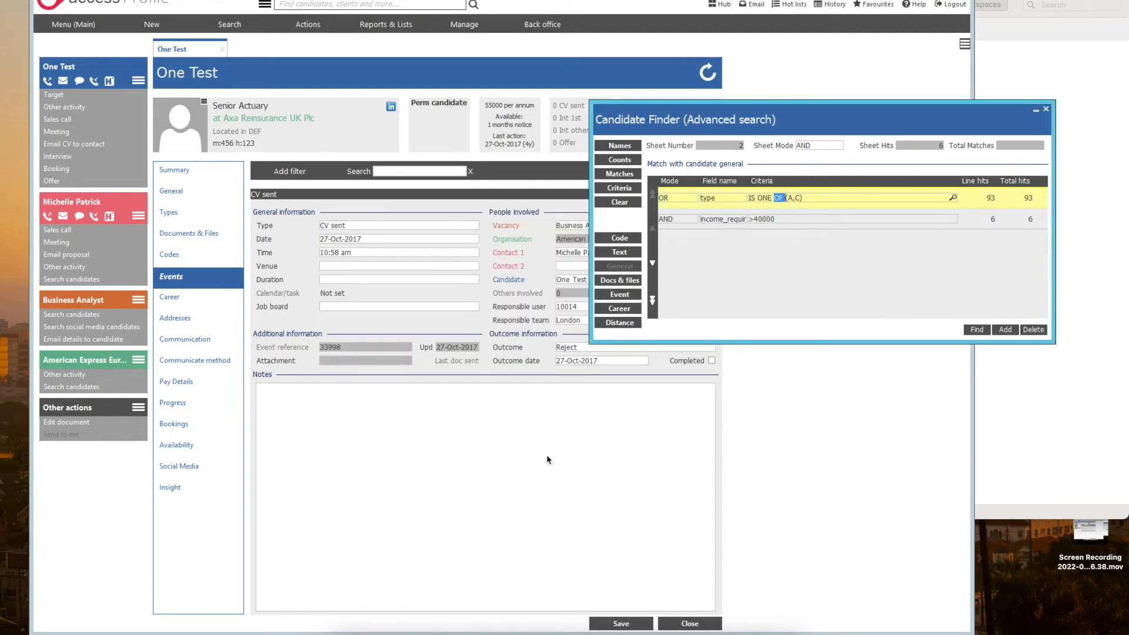
pyautogui.click(787, 222)
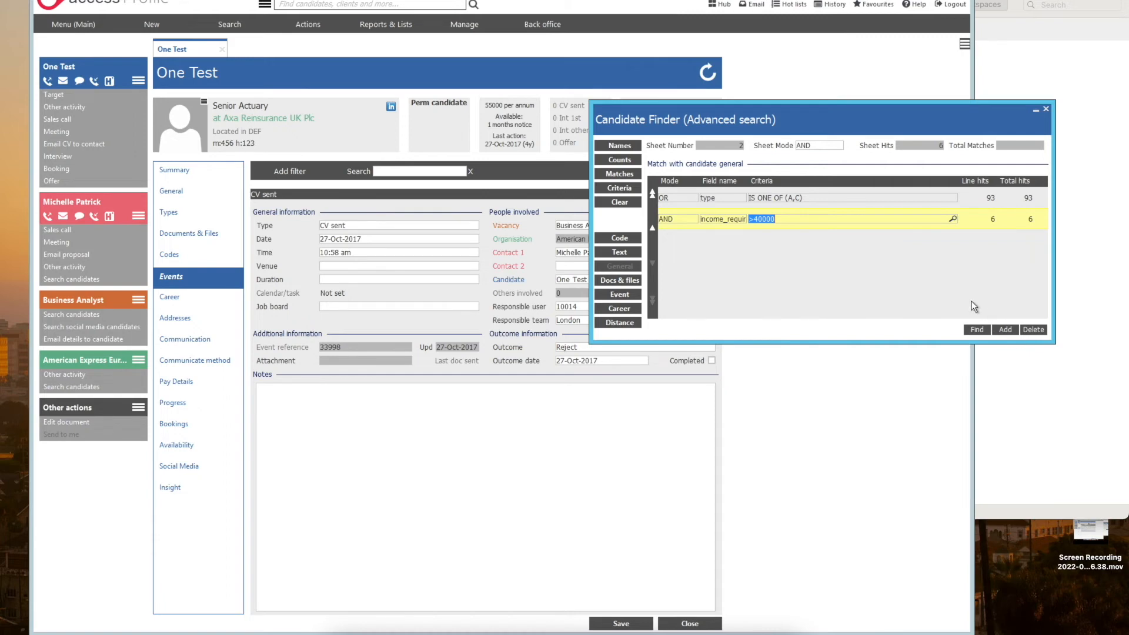
# Step: Add a third general criteria line in AND mode using the email_address field
pyautogui.click(1007, 330)
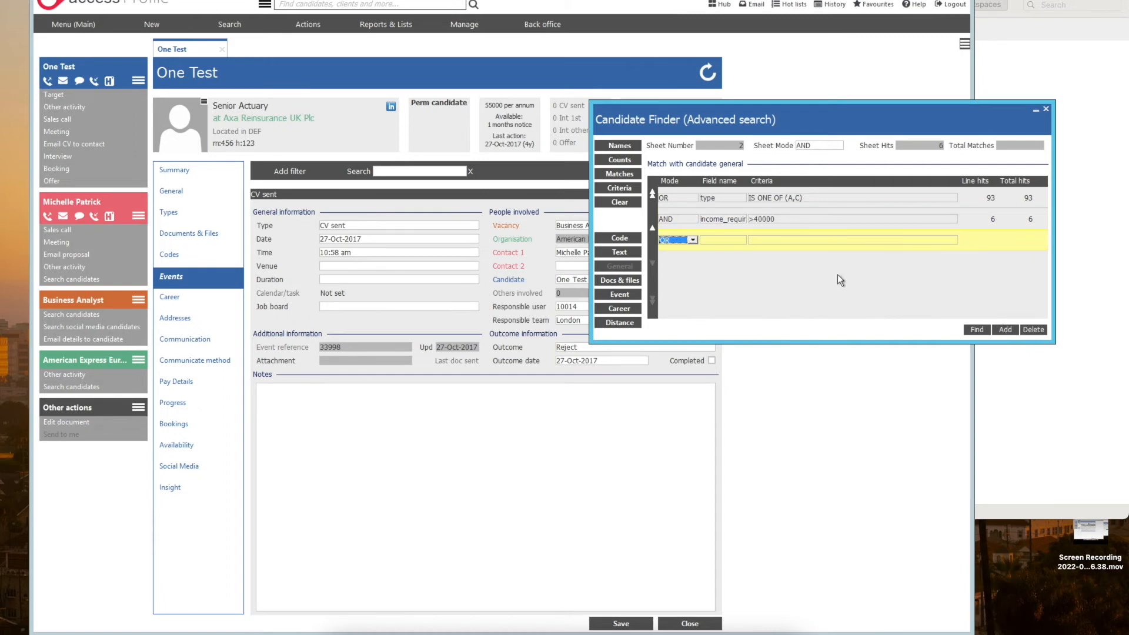
pyautogui.click(693, 240)
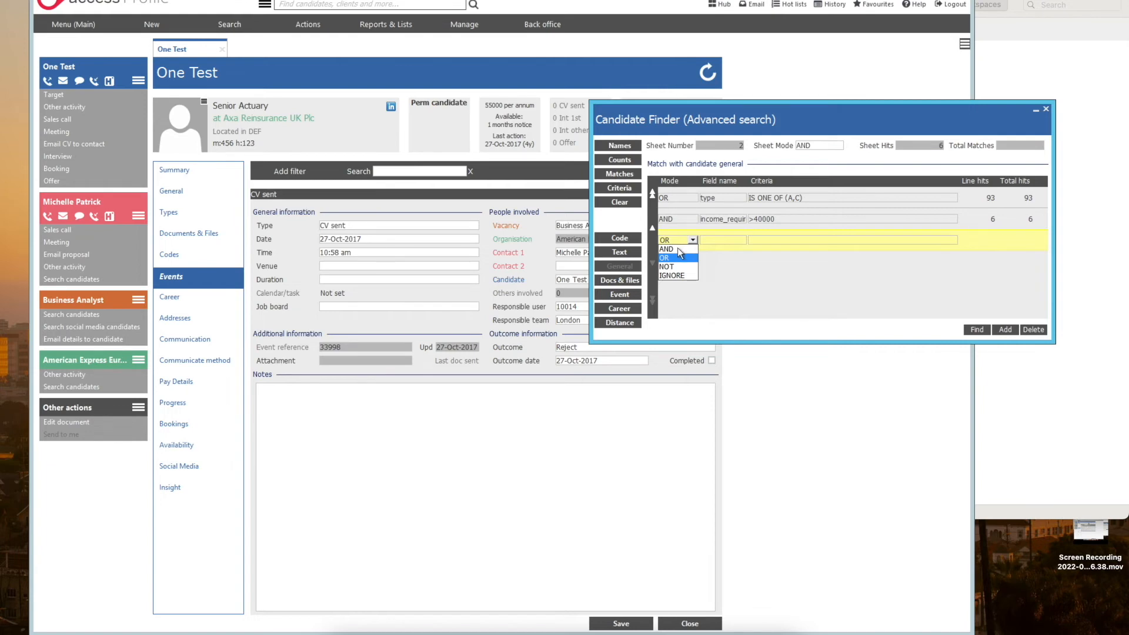
pyautogui.click(671, 249)
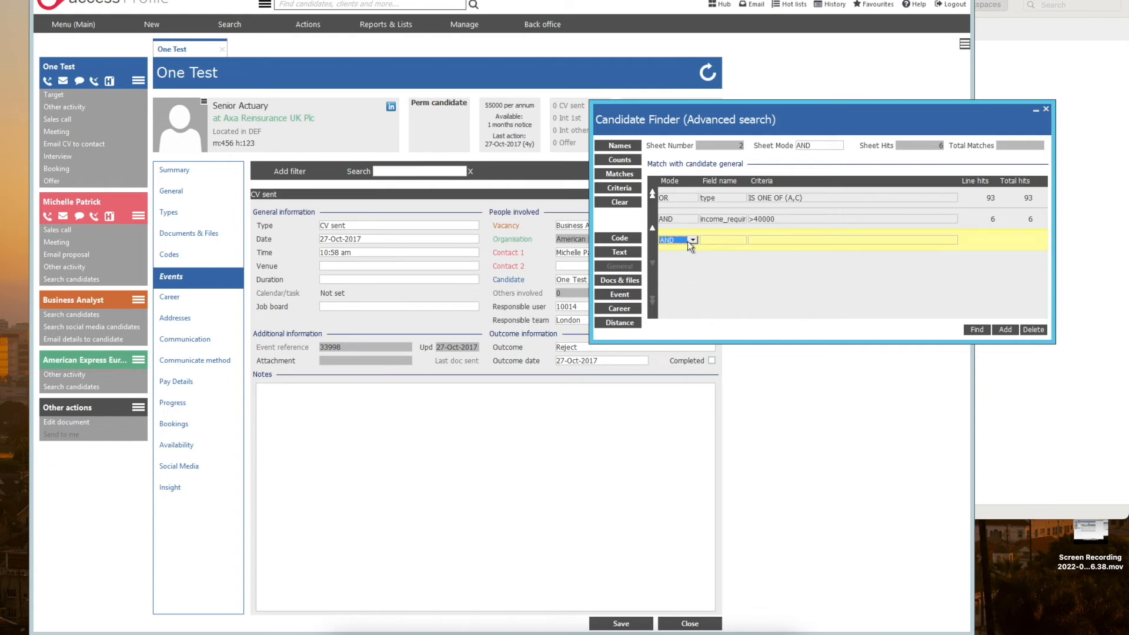
pyautogui.click(720, 241)
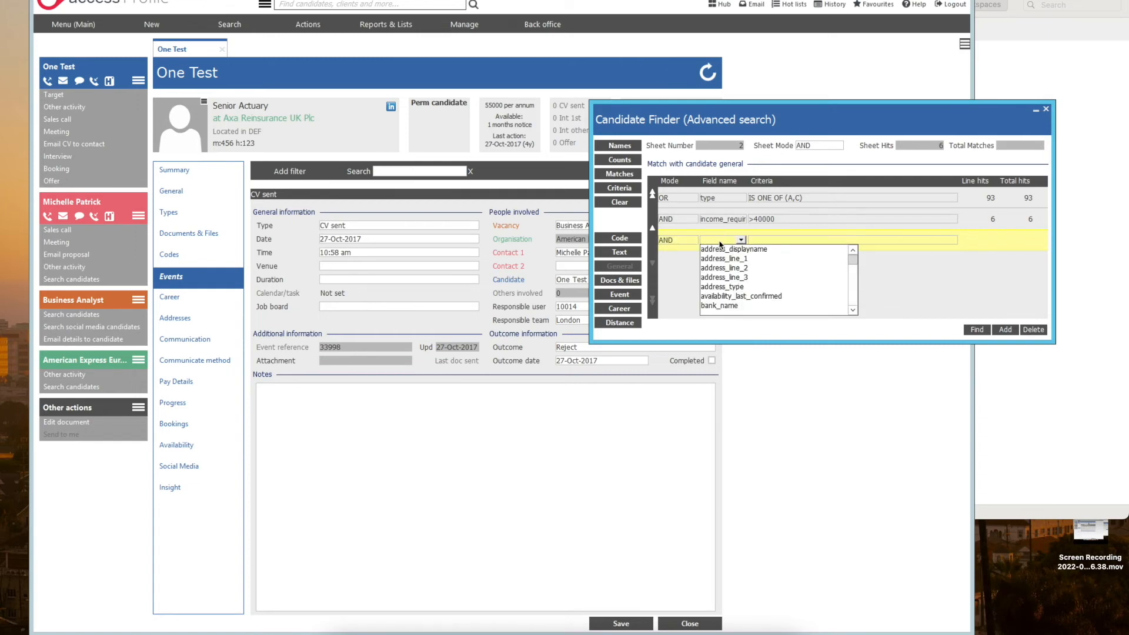
pyautogui.click(853, 310)
pyautogui.click(853, 310)
pyautogui.click(853, 310)
pyautogui.click(853, 310)
pyautogui.scroll(-2, 823, 294)
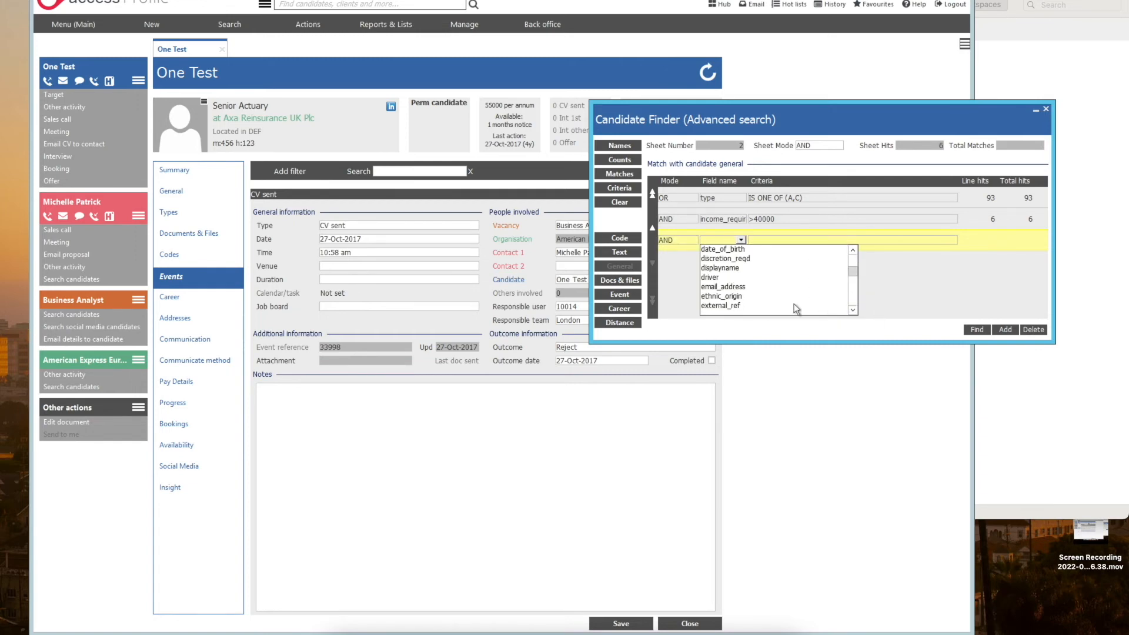
pyautogui.click(747, 285)
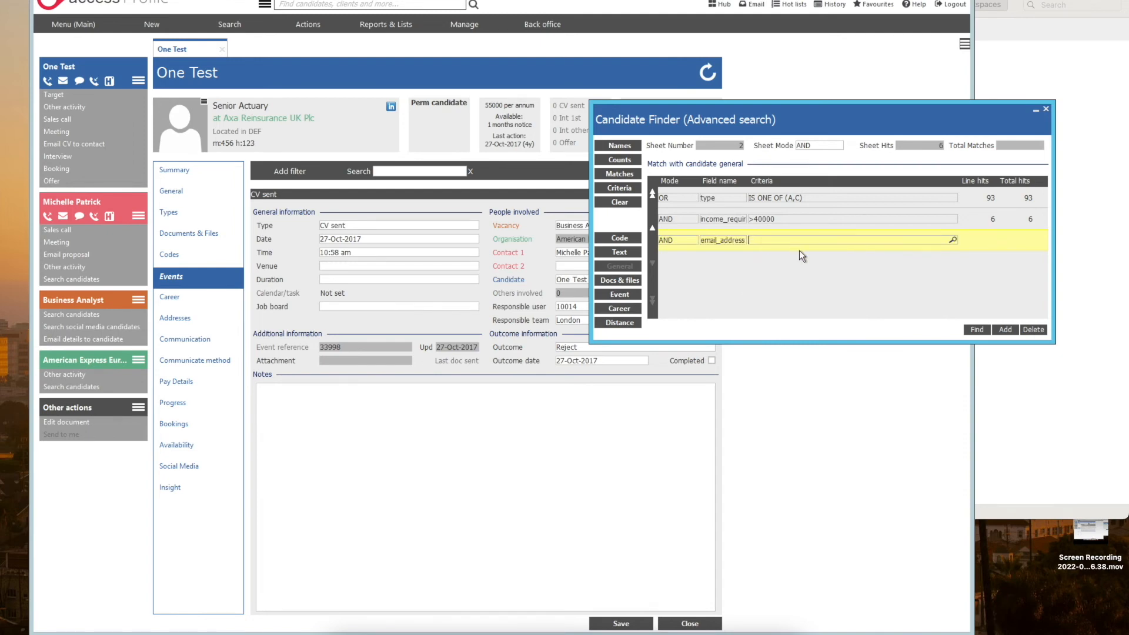
# Step: Set the email_address criteria to NULL, run the line and list the names of the matching candidates
pyautogui.write('NULL')
pyautogui.press('Return')
pyautogui.click(623, 147)
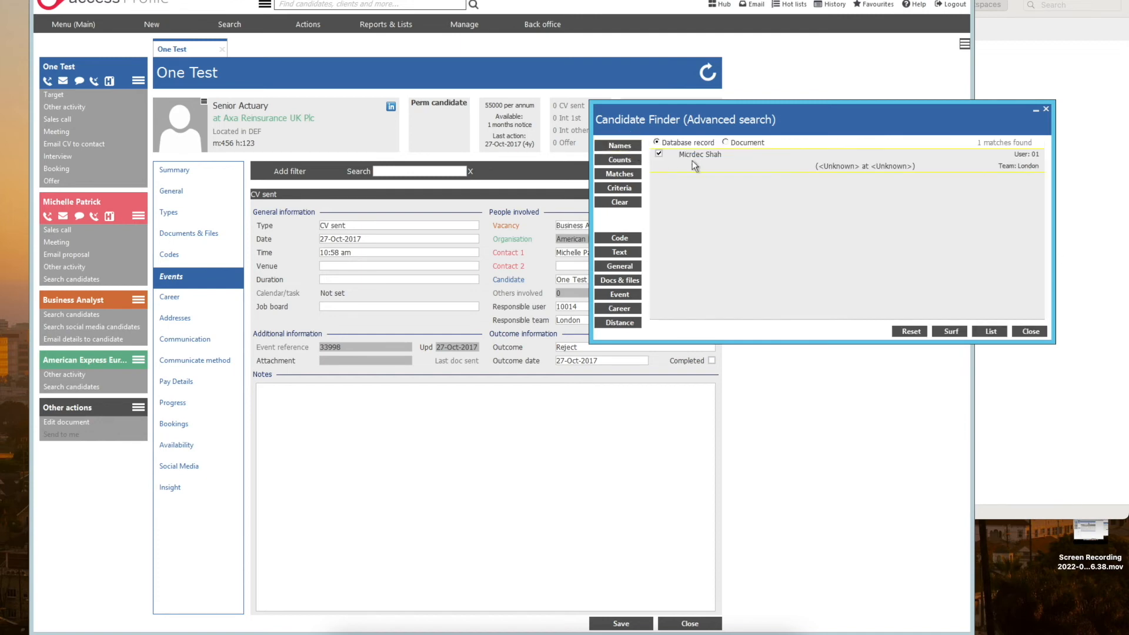
# Step: Open the matching candidate's record, move the finder aside and check the candidate types in the record header
pyautogui.doubleClick(718, 162)
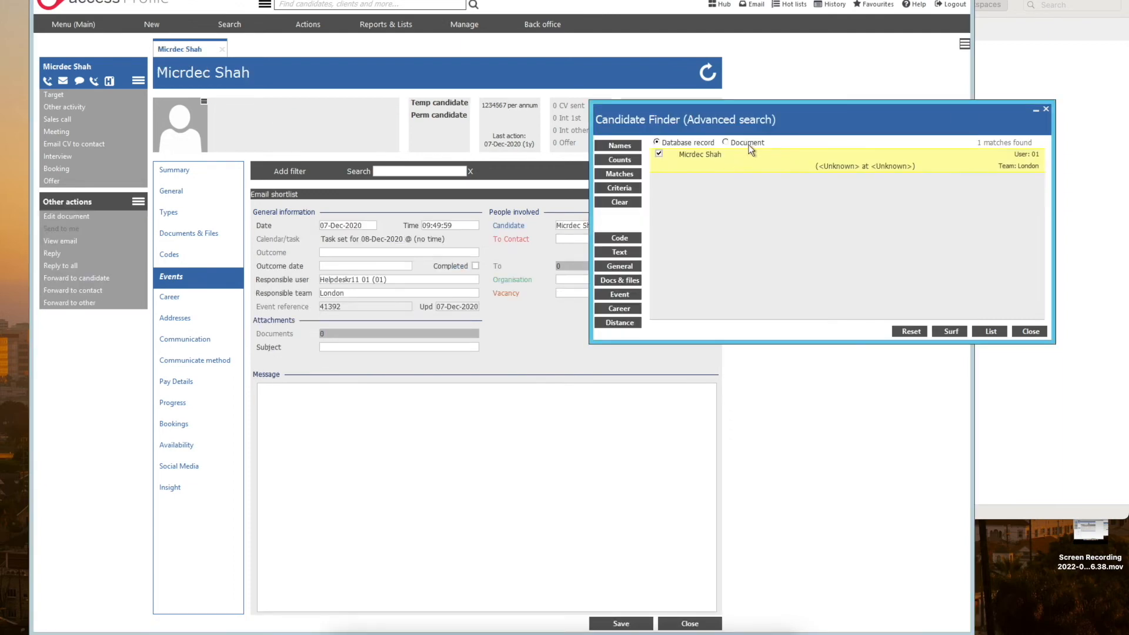
pyautogui.moveTo(720, 122); pyautogui.dragTo(820, 121)
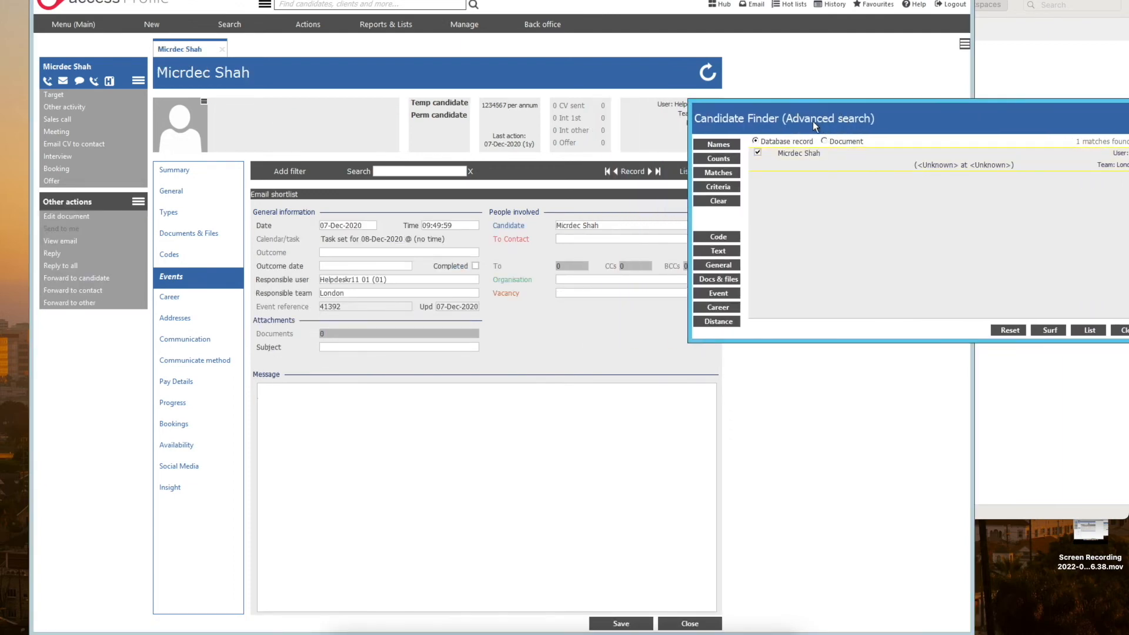
pyautogui.click(438, 113)
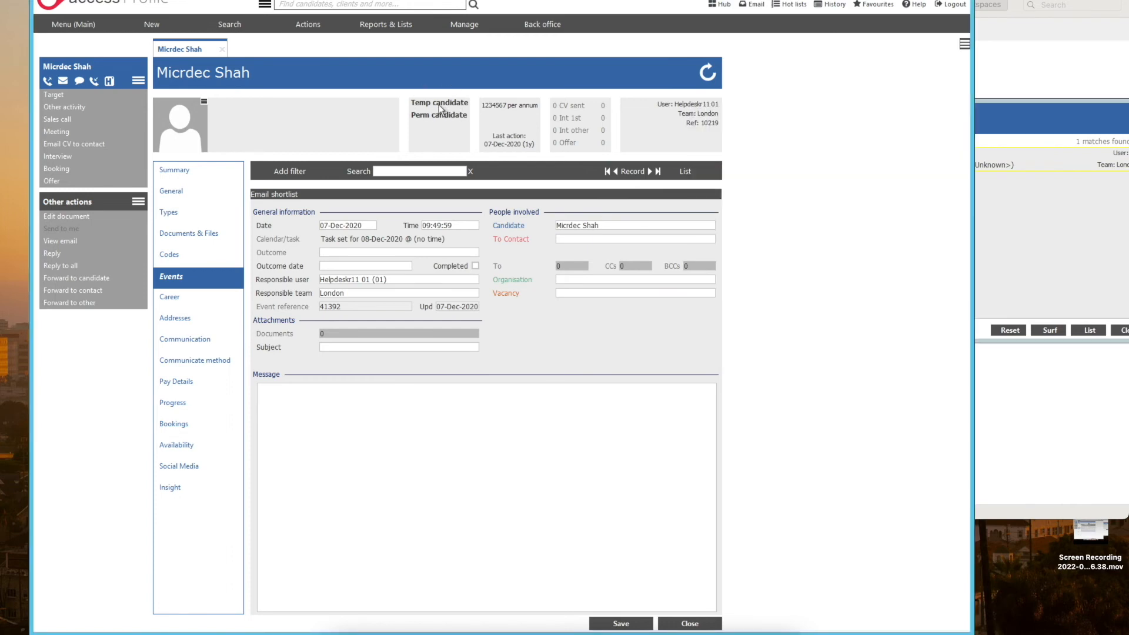
pyautogui.click(1026, 119)
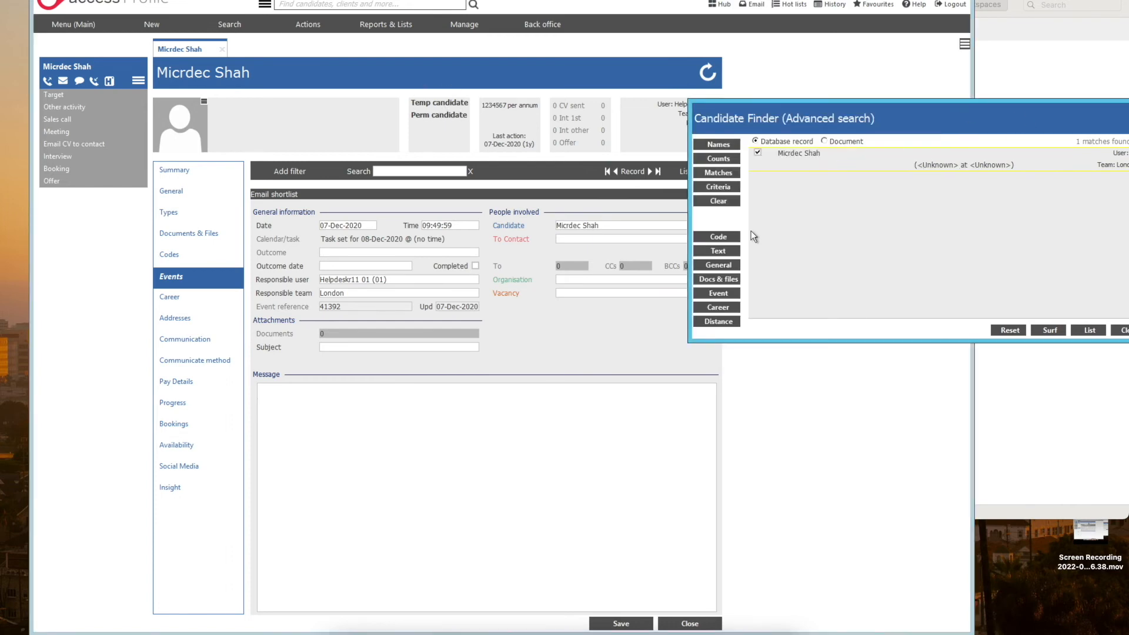
# Step: Review the three general criteria lines in the finder and return to the list of matching names
pyautogui.click(719, 265)
pyautogui.moveTo(874, 116); pyautogui.dragTo(766, 113)
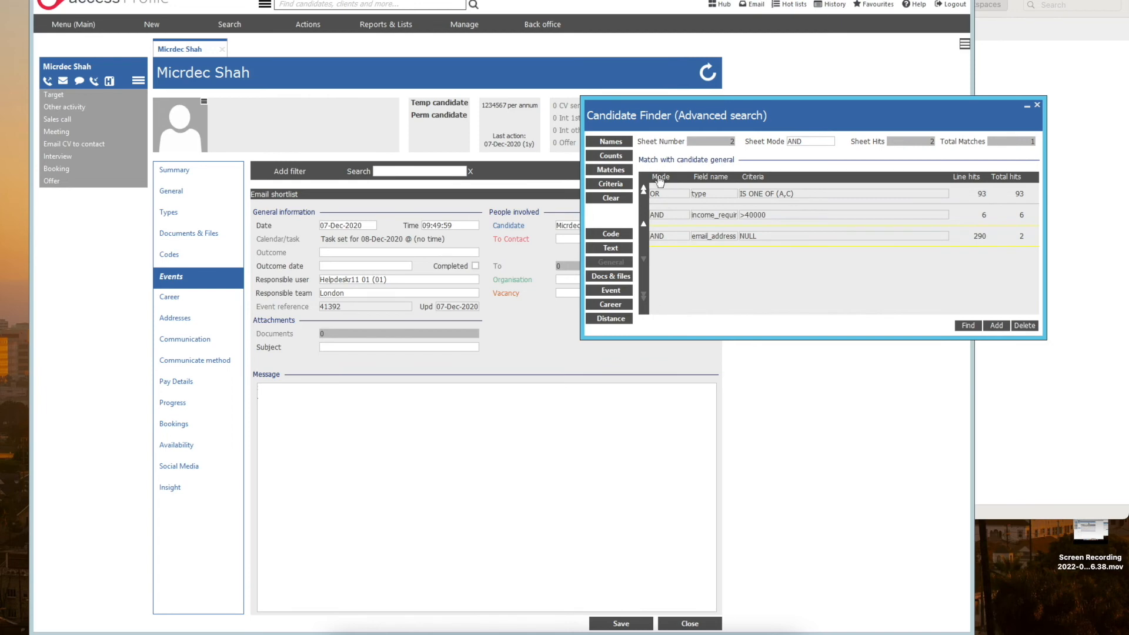
pyautogui.click(611, 141)
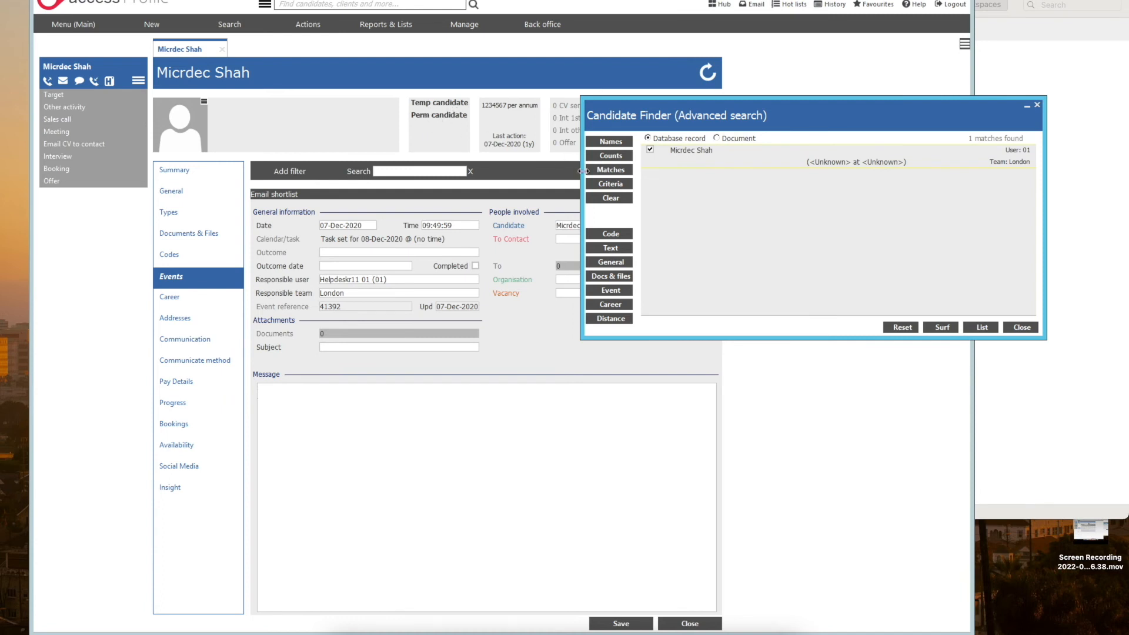
# Step: Move the finder aside and check the required income in the candidate's permanent Types details
pyautogui.click(695, 117)
pyautogui.moveTo(695, 118); pyautogui.dragTo(823, 122)
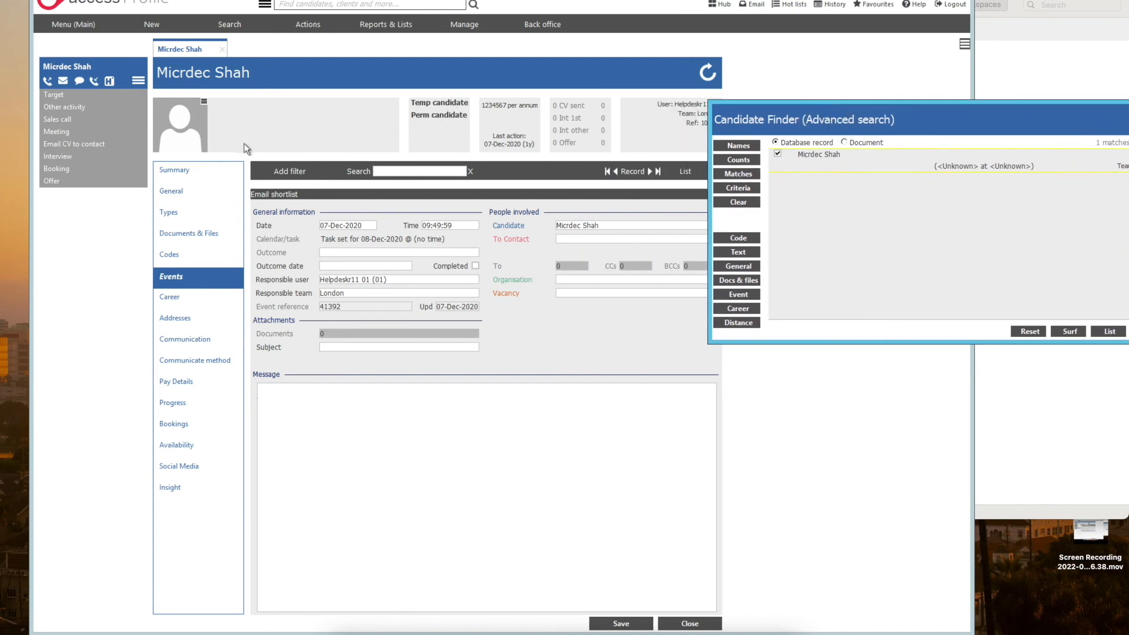
pyautogui.click(177, 214)
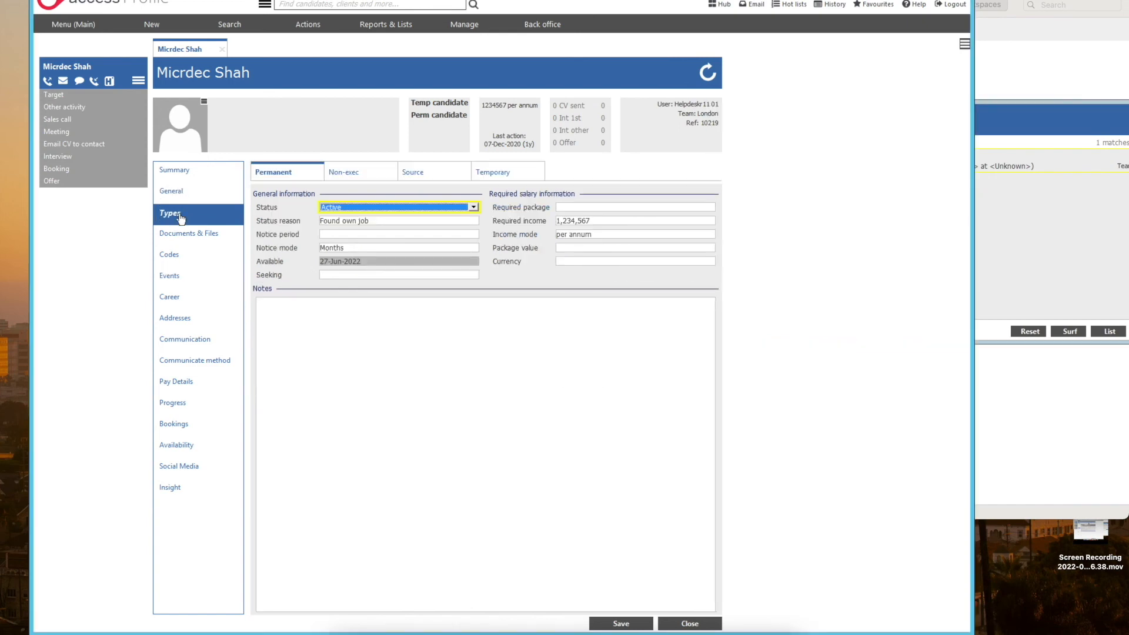
pyautogui.click(594, 221)
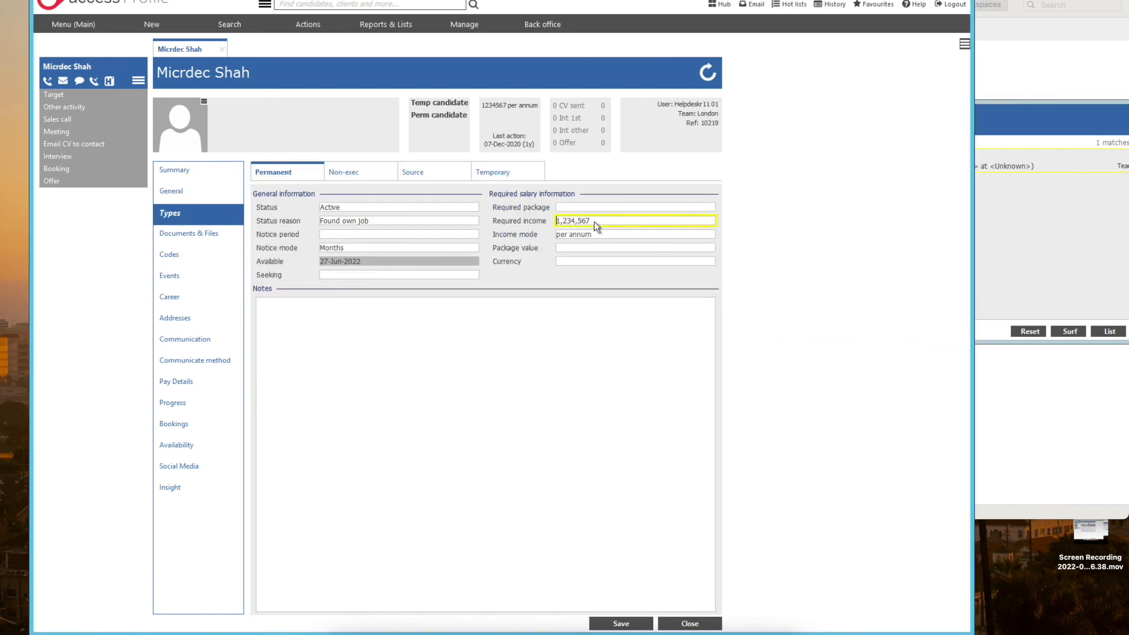
pyautogui.click(561, 223)
pyautogui.moveTo(603, 221); pyautogui.dragTo(544, 224)
# Step: Check the email field in the candidate's general details against the finder's email_address NULL criteria line
pyautogui.click(218, 191)
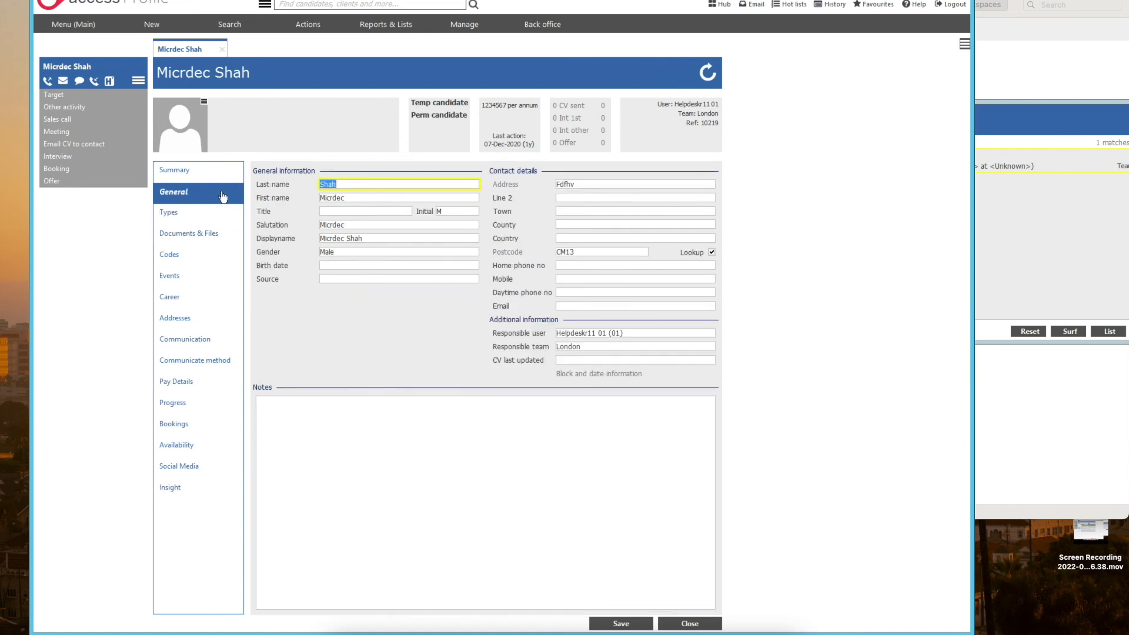
pyautogui.click(569, 306)
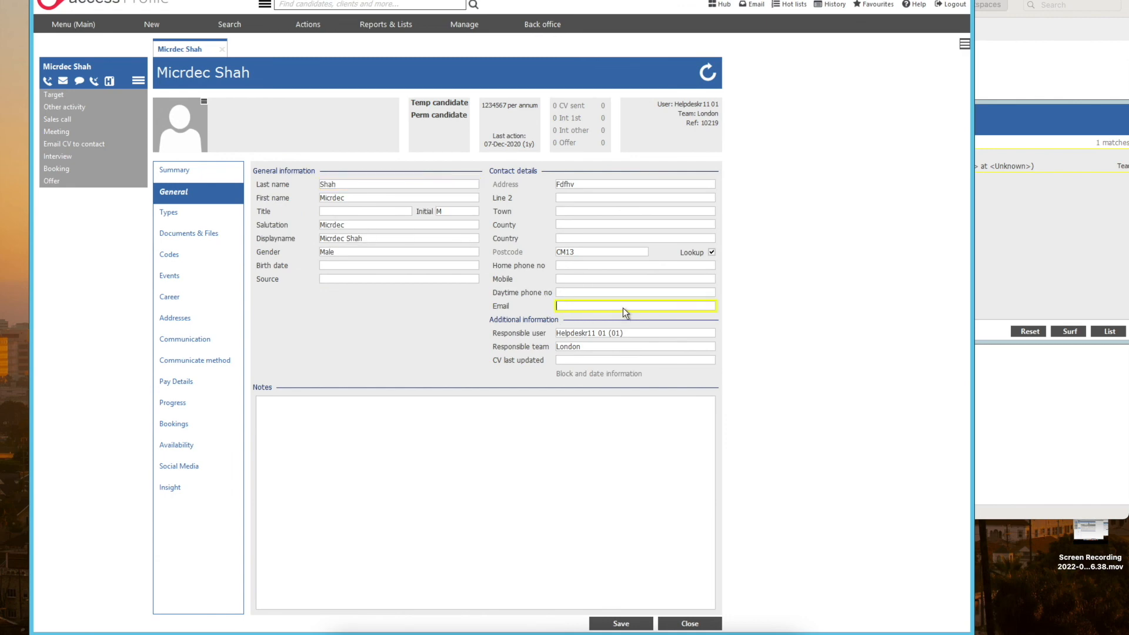
pyautogui.click(1008, 235)
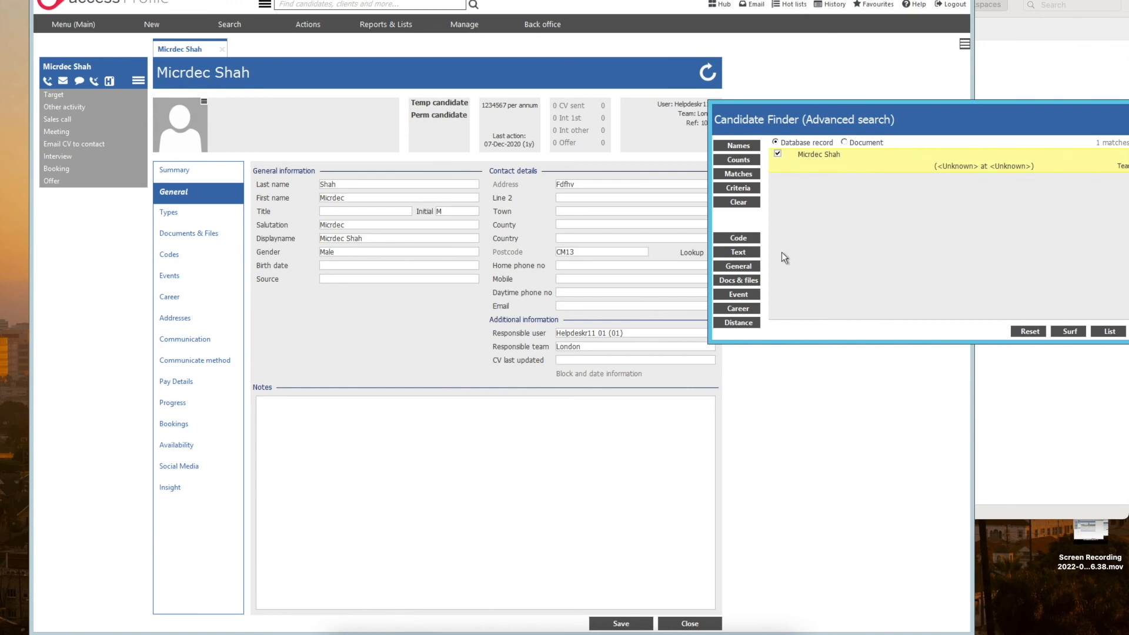
pyautogui.click(739, 266)
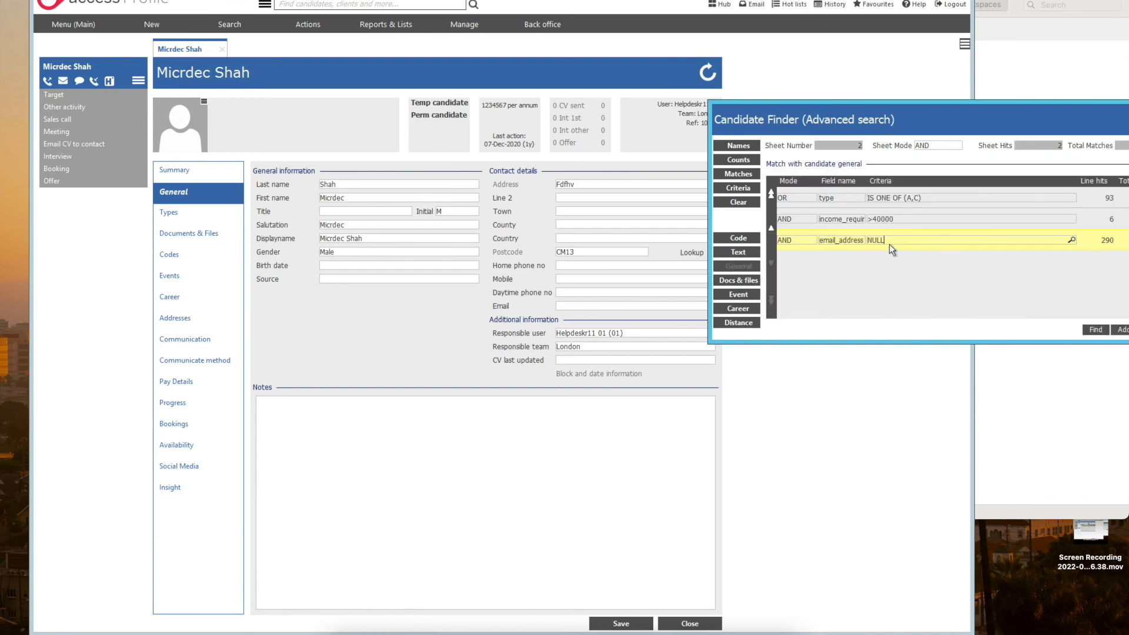
pyautogui.moveTo(931, 126); pyautogui.dragTo(816, 126)
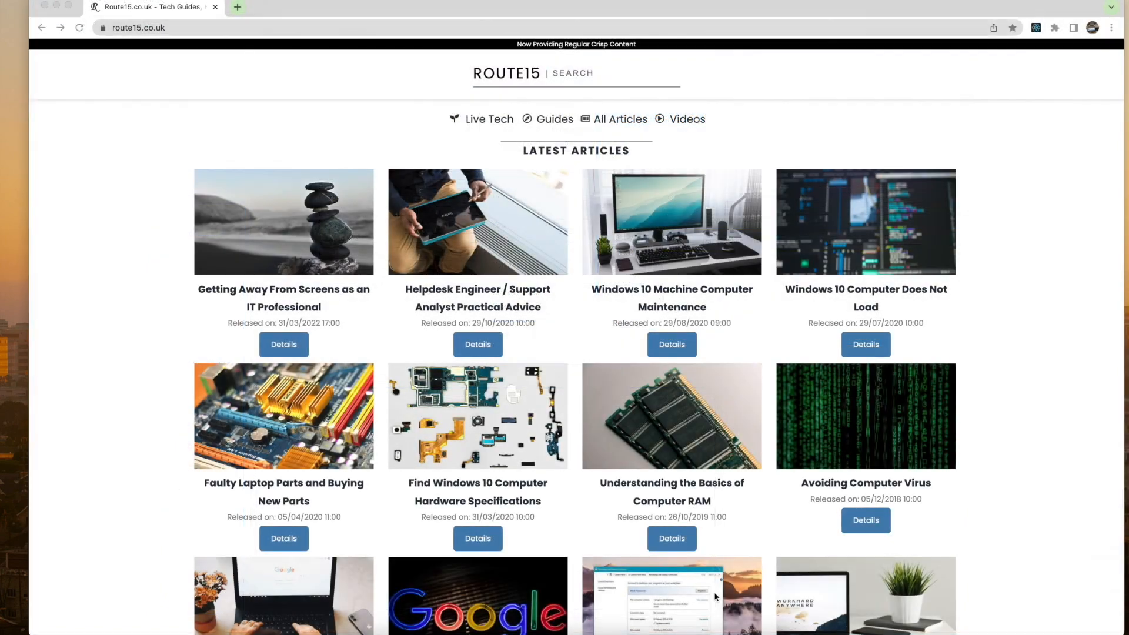